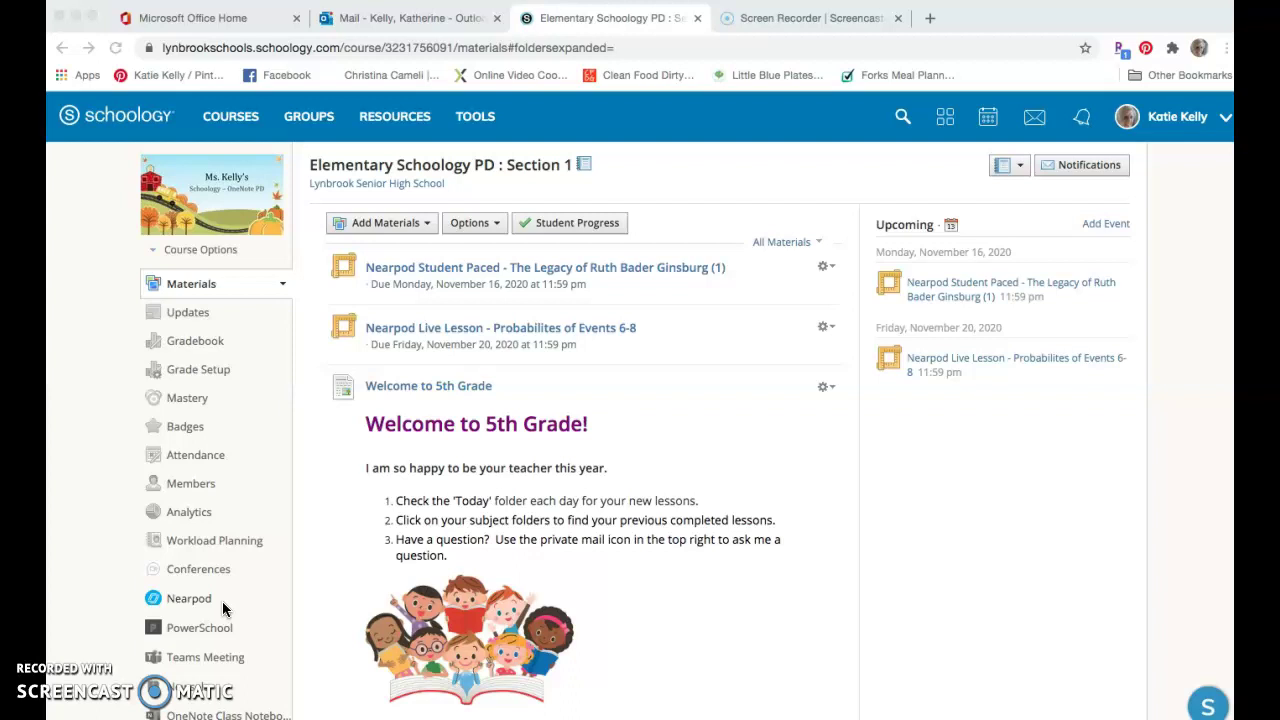
- Select the Nearpod link in the Elementary Schoology PD: Section 1 course sidebar
click(207, 604)
click(208, 602)
click(194, 598)
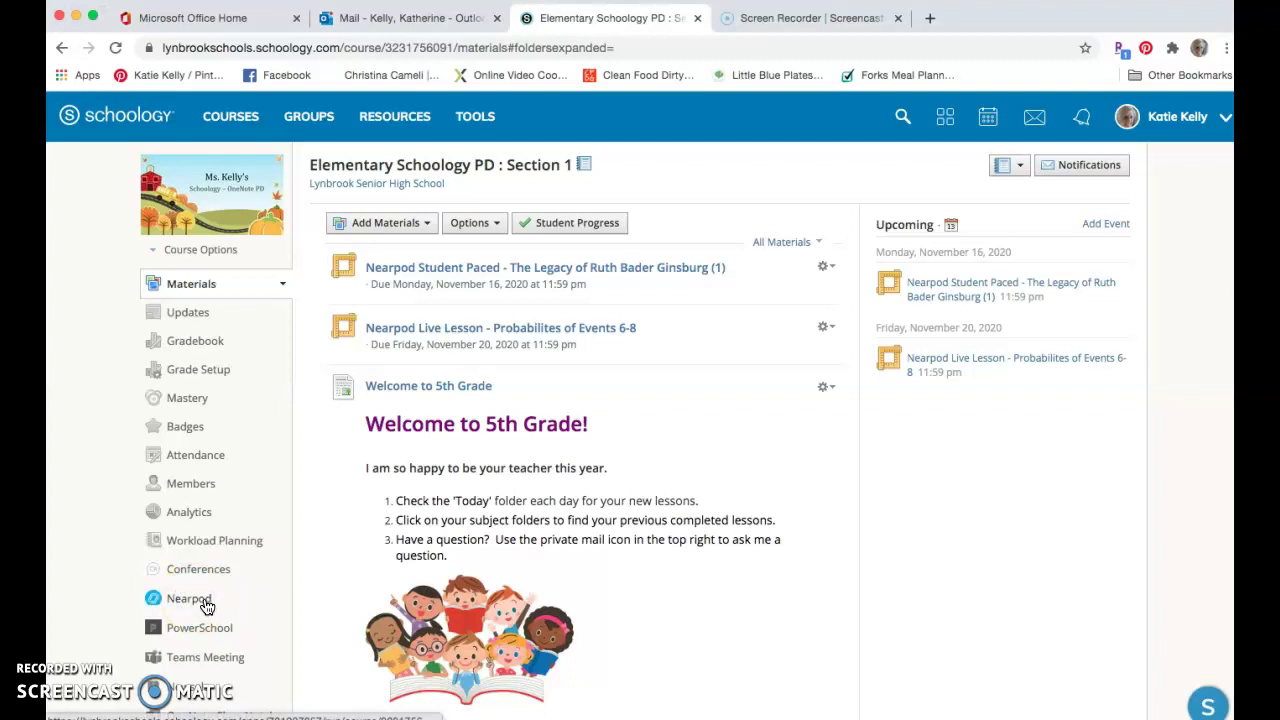
- Load Nearpod's My Library in the course and check, then close, the teacher account menu
click(202, 605)
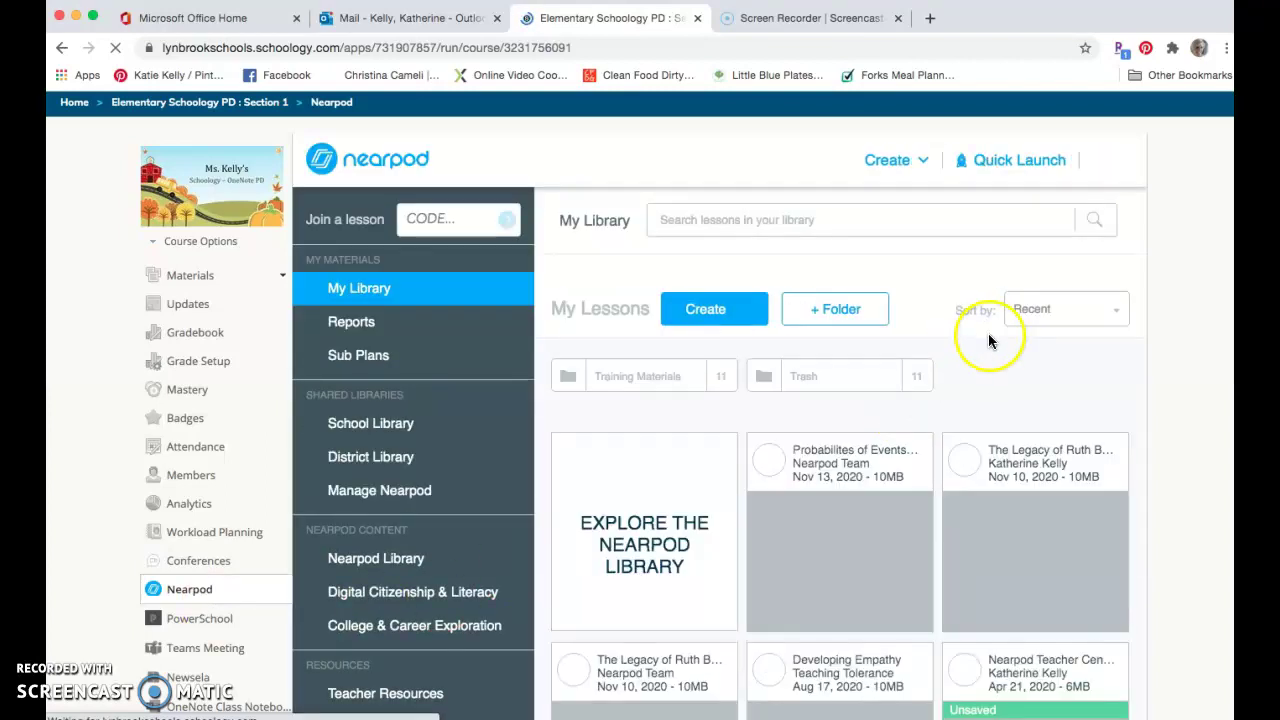
click(1115, 168)
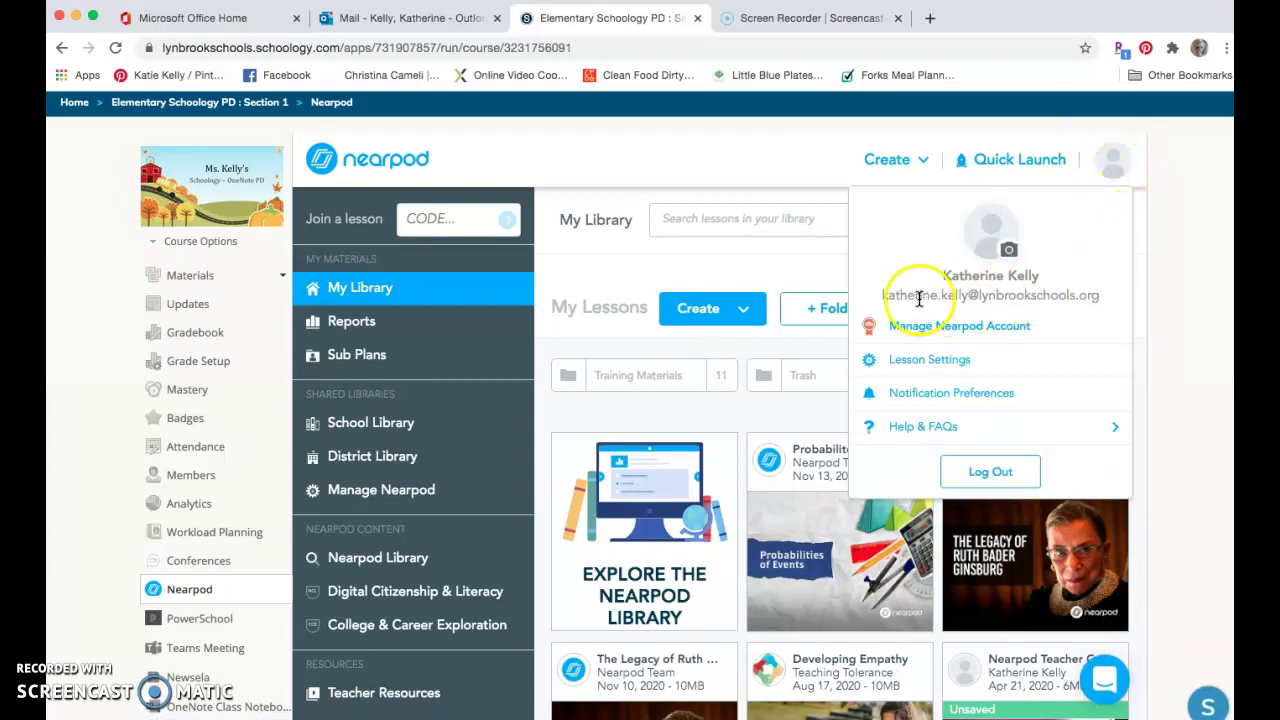
click(646, 260)
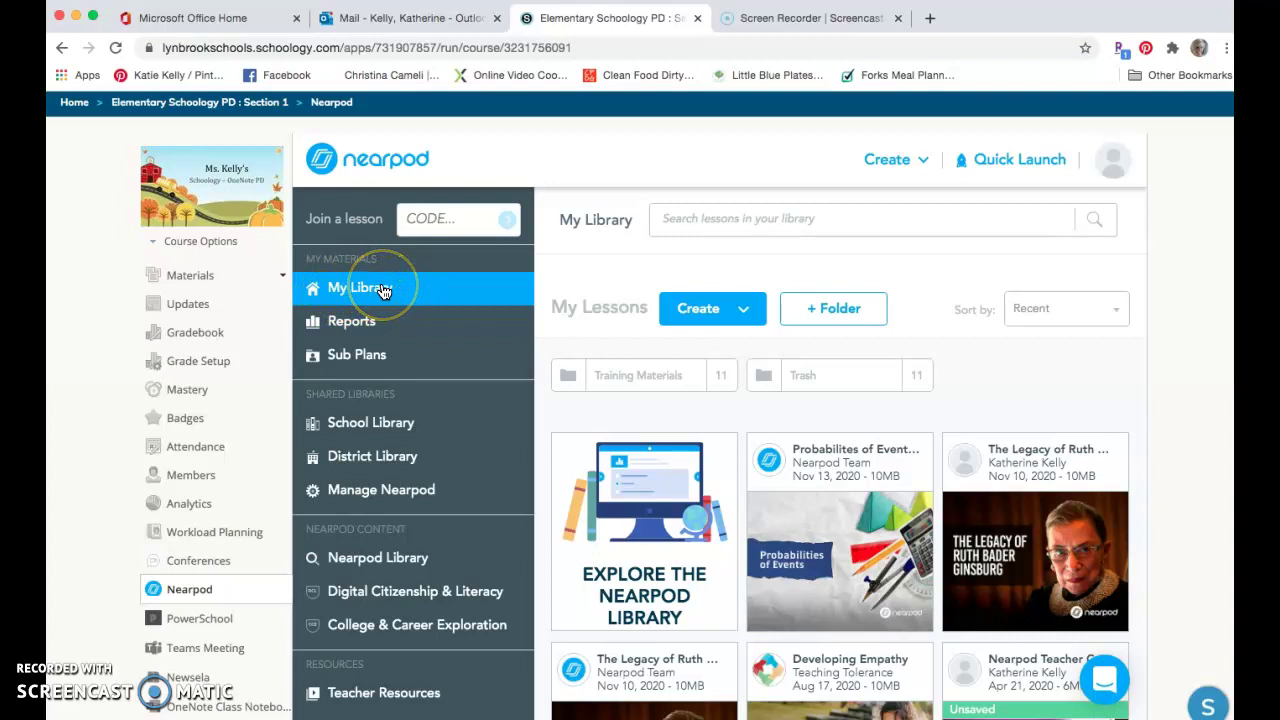
scroll(383, 290, down, 1)
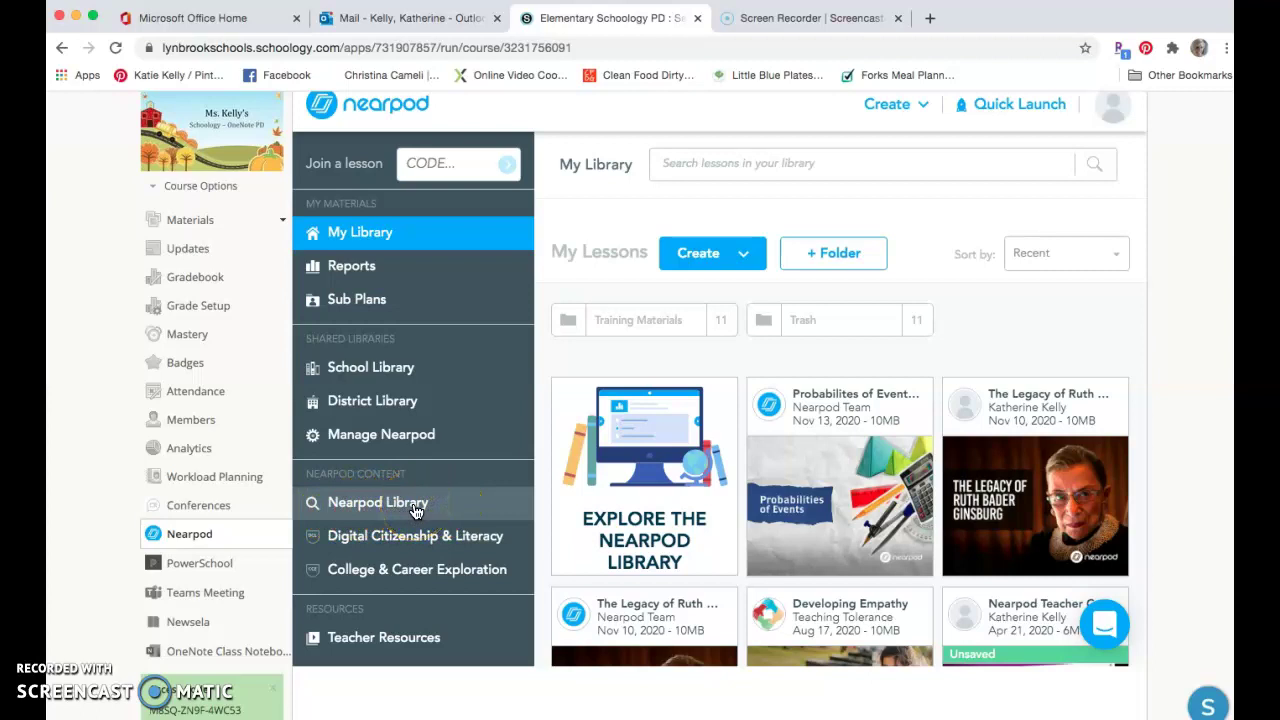
scroll(416, 511, up, 1)
scroll(748, 464, down, 2)
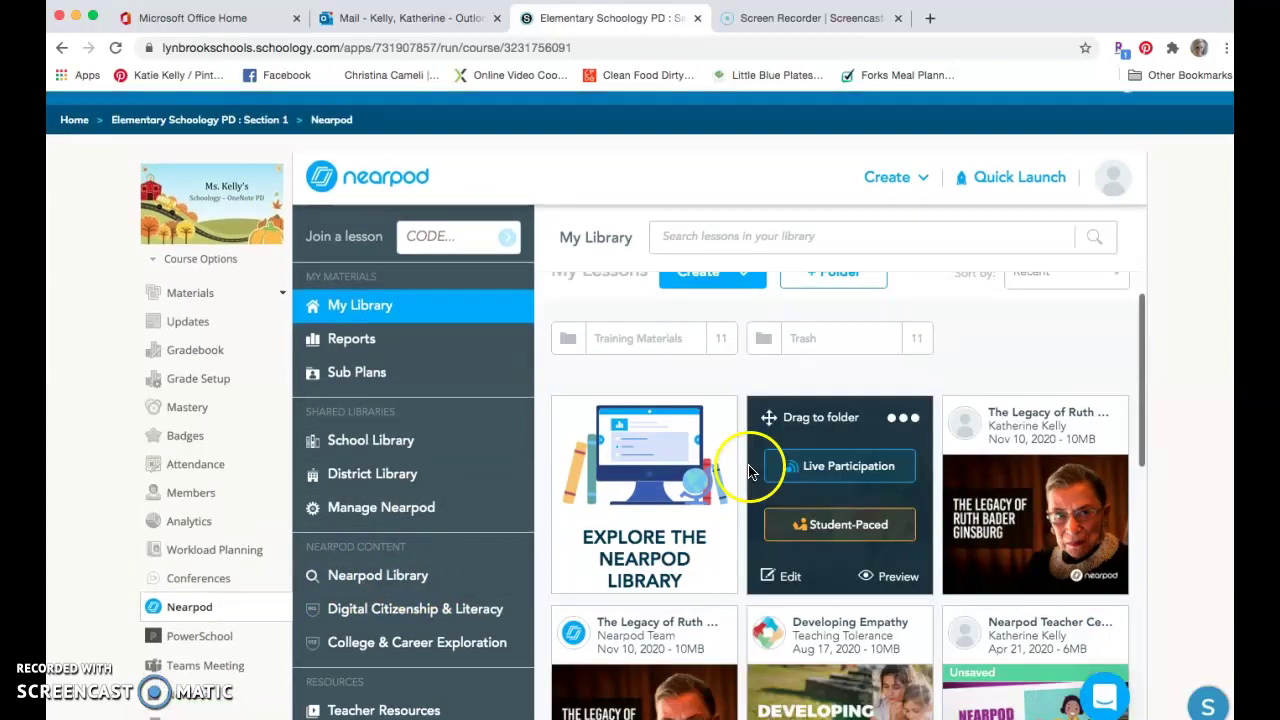
mouse_move(1000, 505)
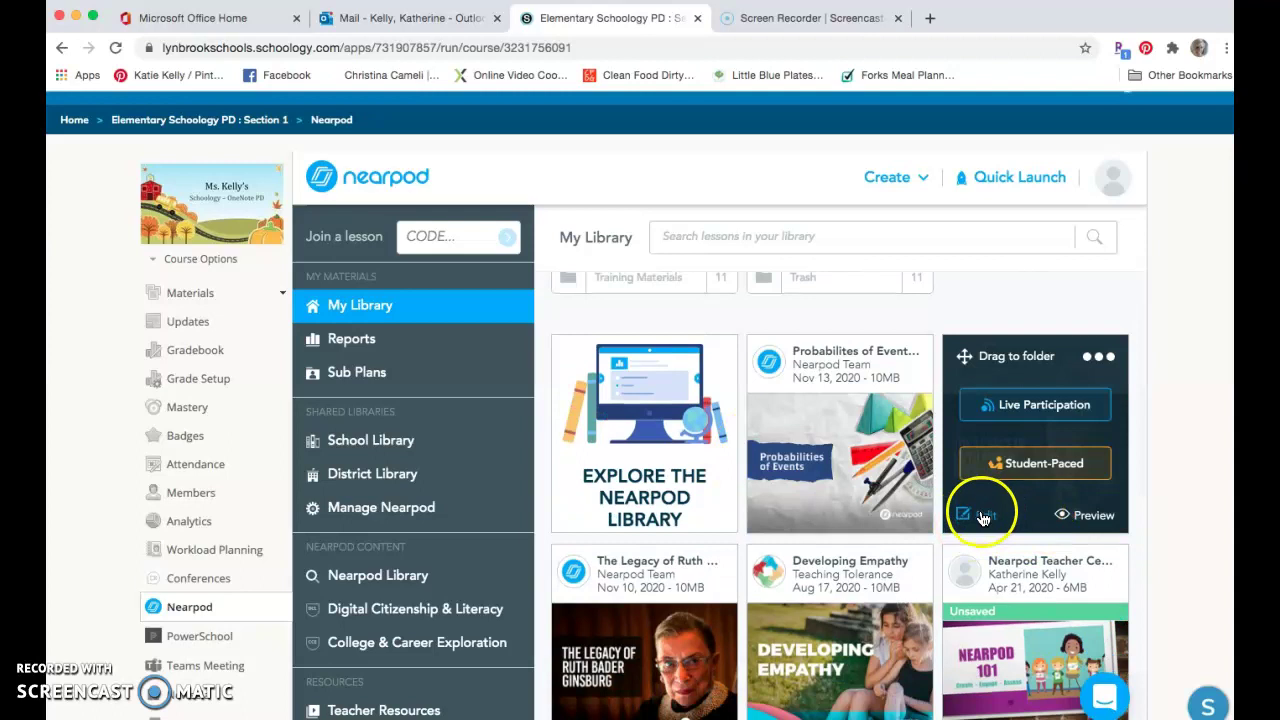
scroll(1000, 515, down, 1)
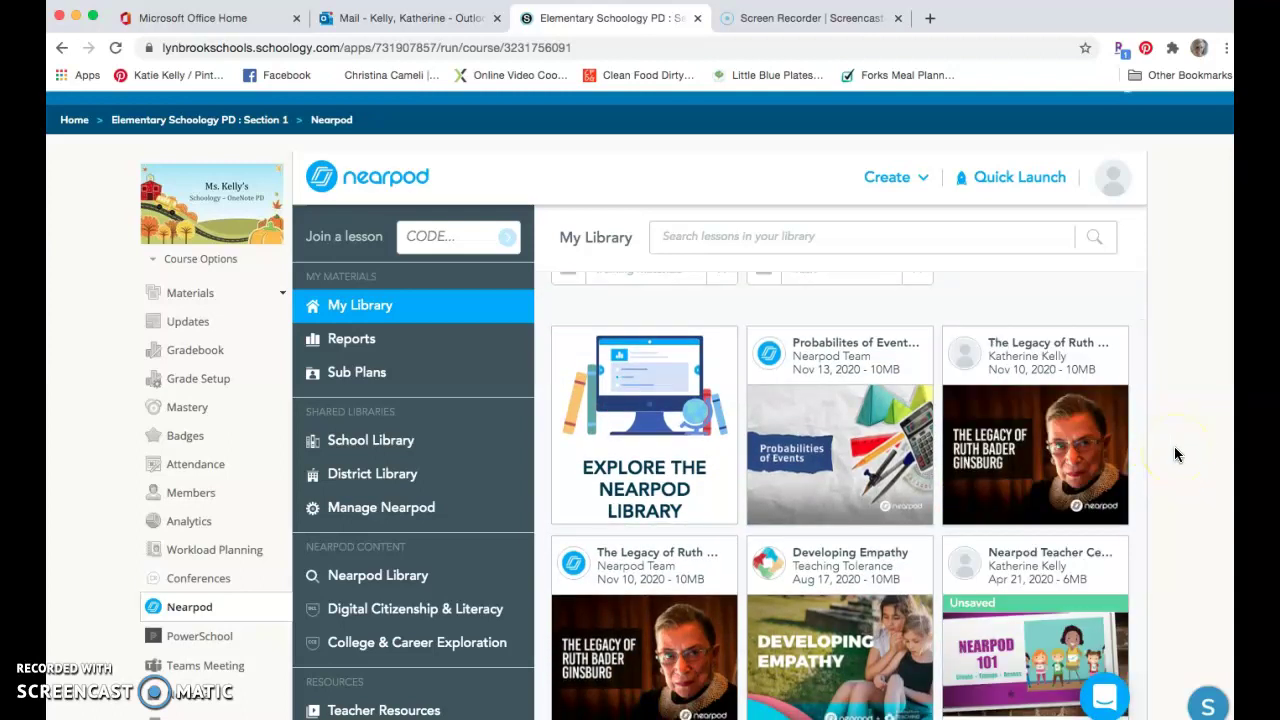
scroll(1174, 447, down, 1)
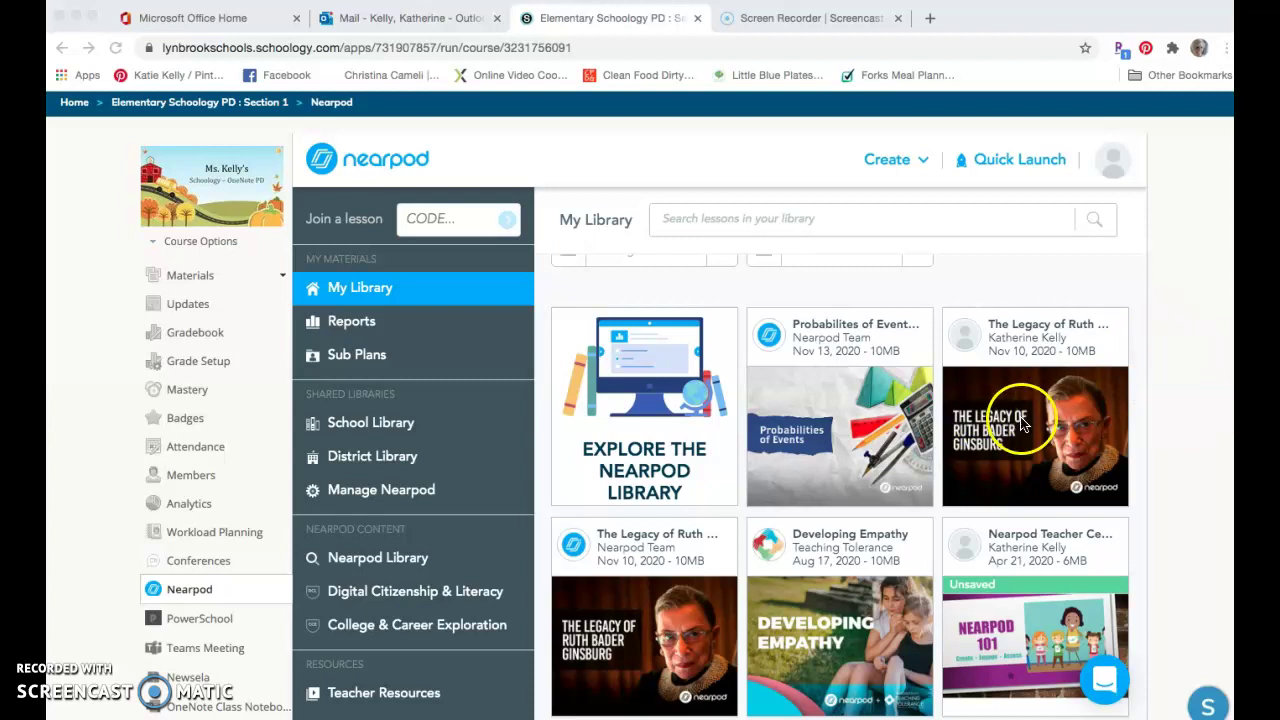
mouse_move(1090, 420)
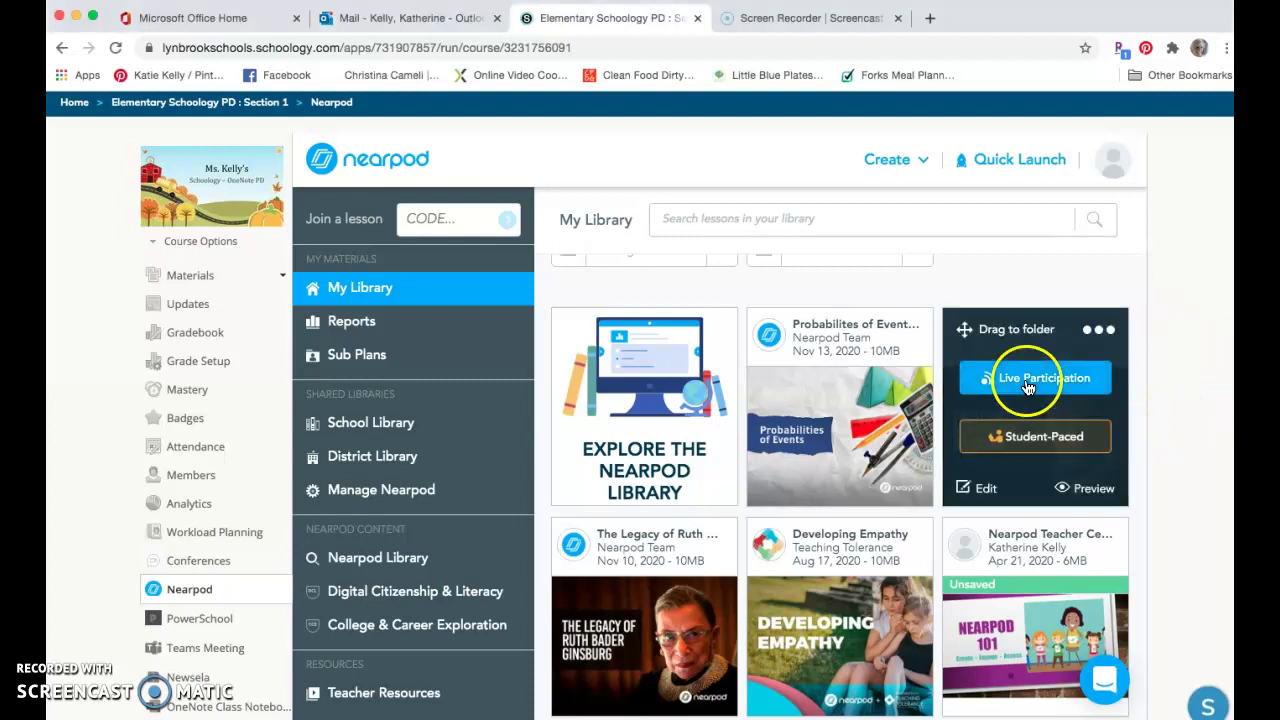
- Launch a new live participation session of The Legacy of Ruth Bader Ginsburg lesson
click(1030, 377)
click(1058, 376)
click(1011, 374)
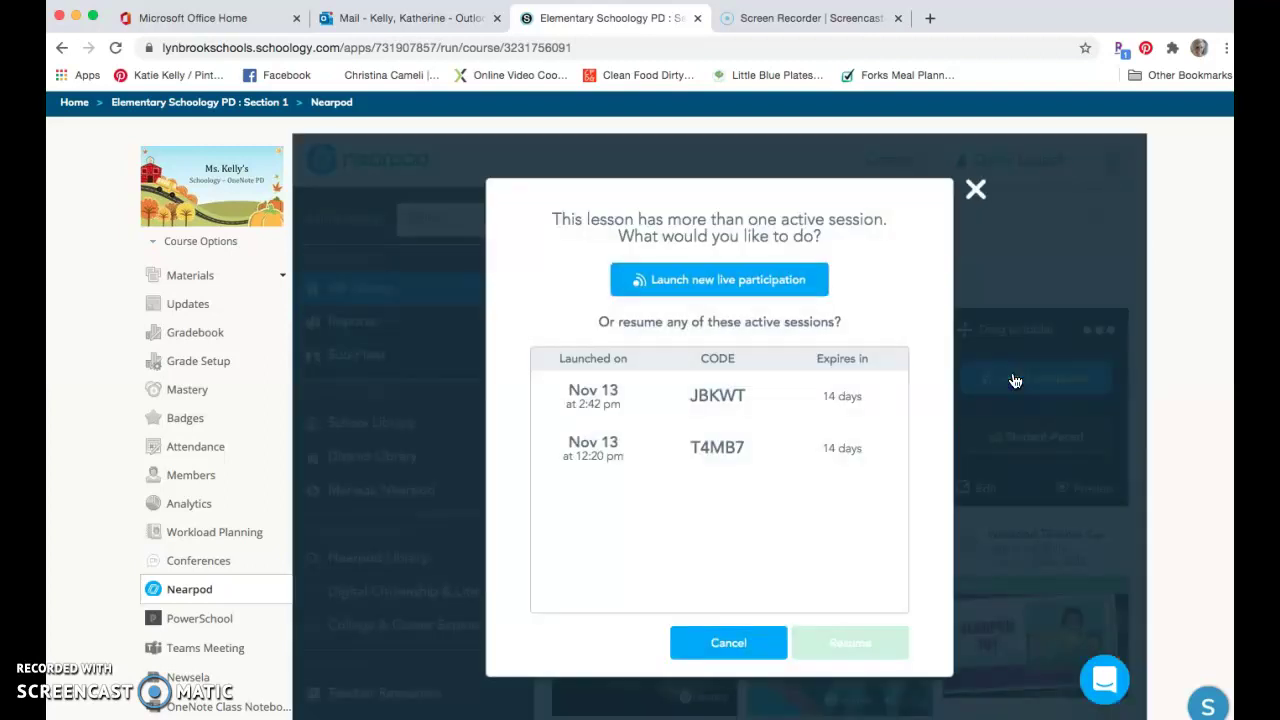
click(714, 289)
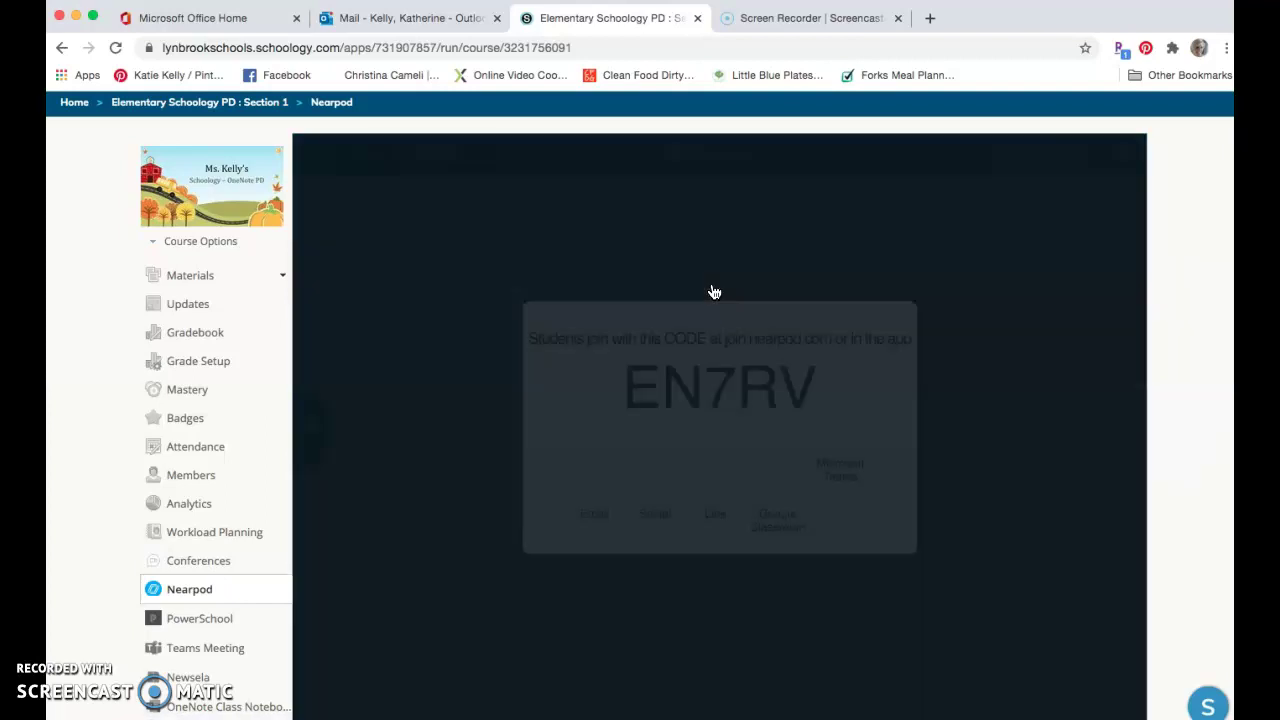
- Select the join code EN7RV and switch to the student's Firefox window
click(808, 403)
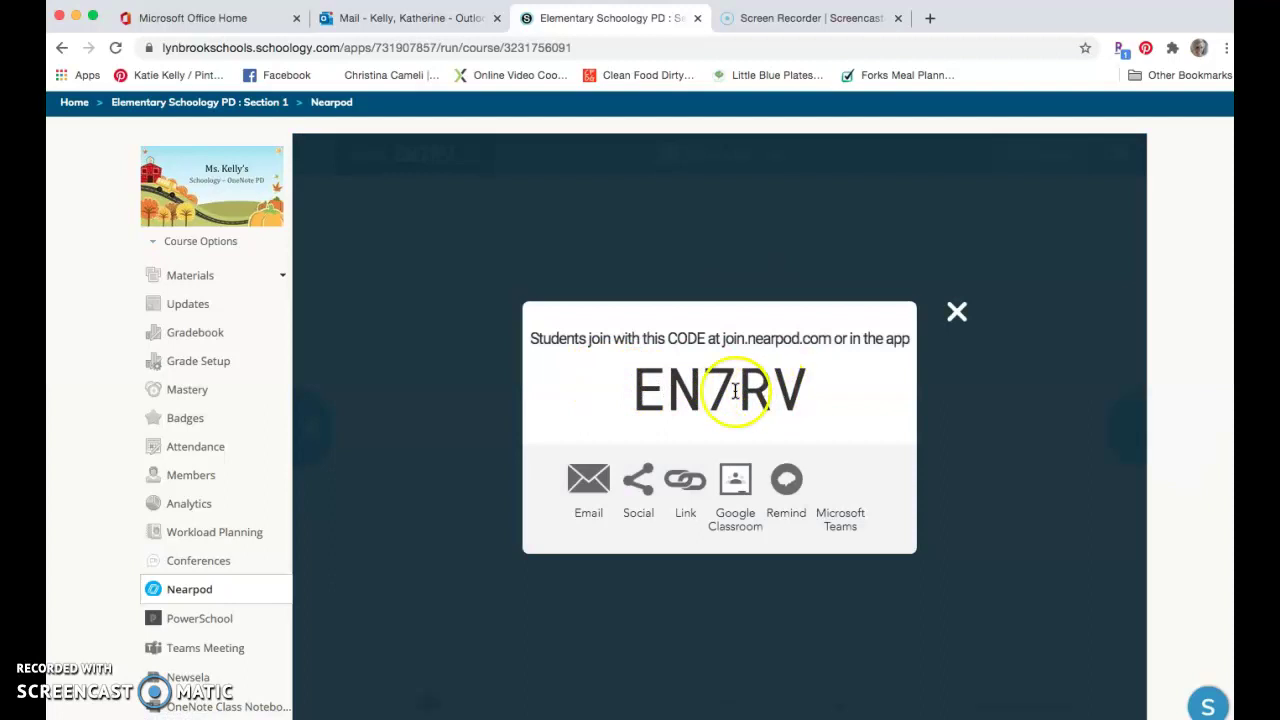
double_click(648, 395)
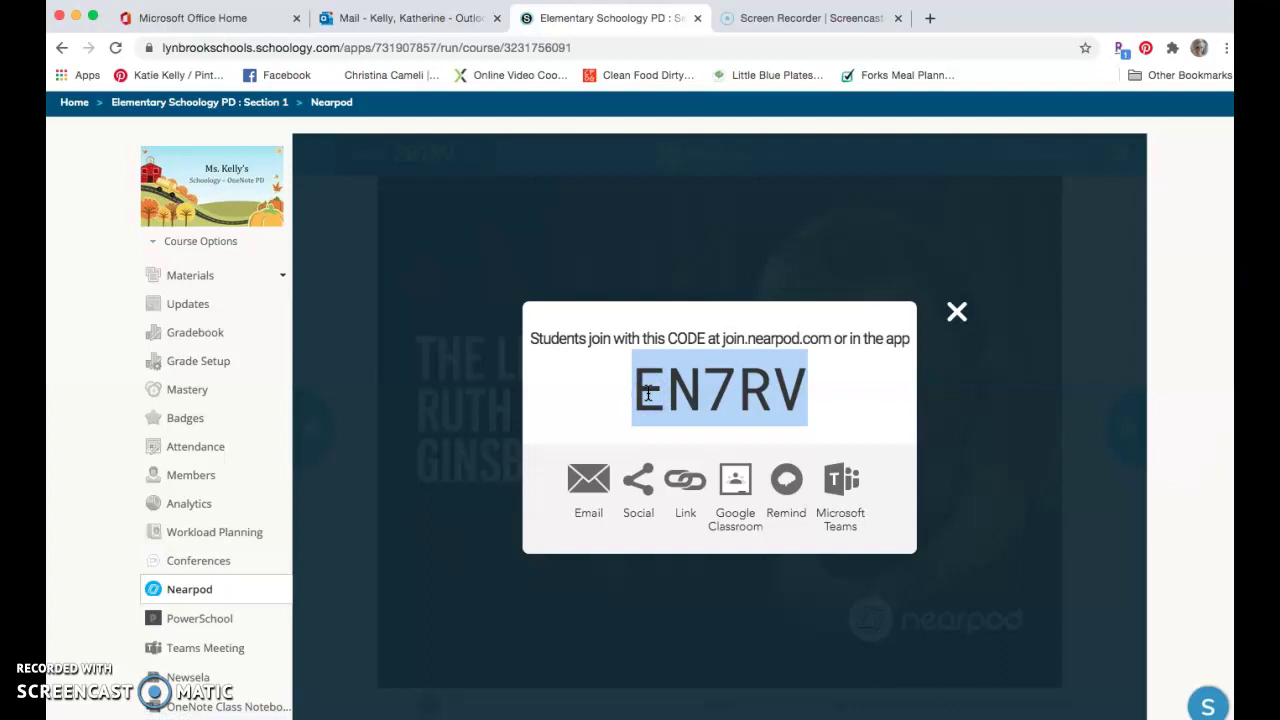
drag(648, 395, 741, 395)
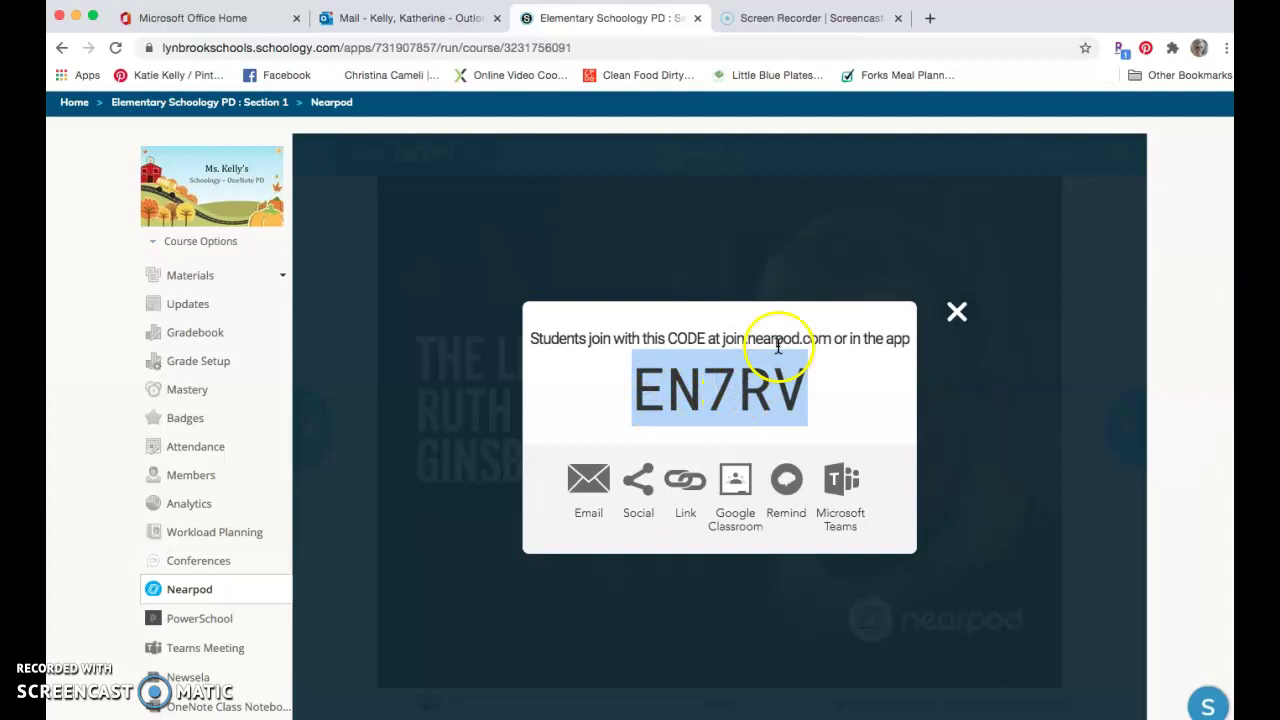
key(super+Tab)
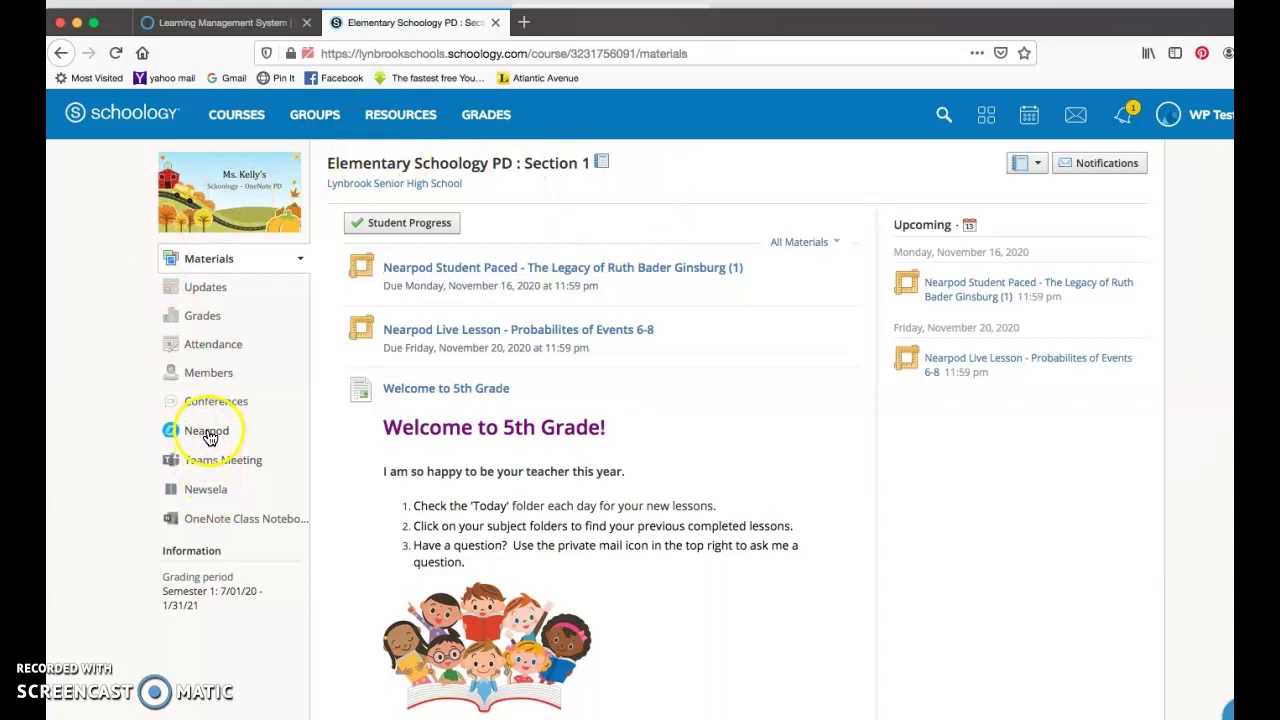
- From the student's course, open Nearpod and submit session code EN7RV
click(208, 434)
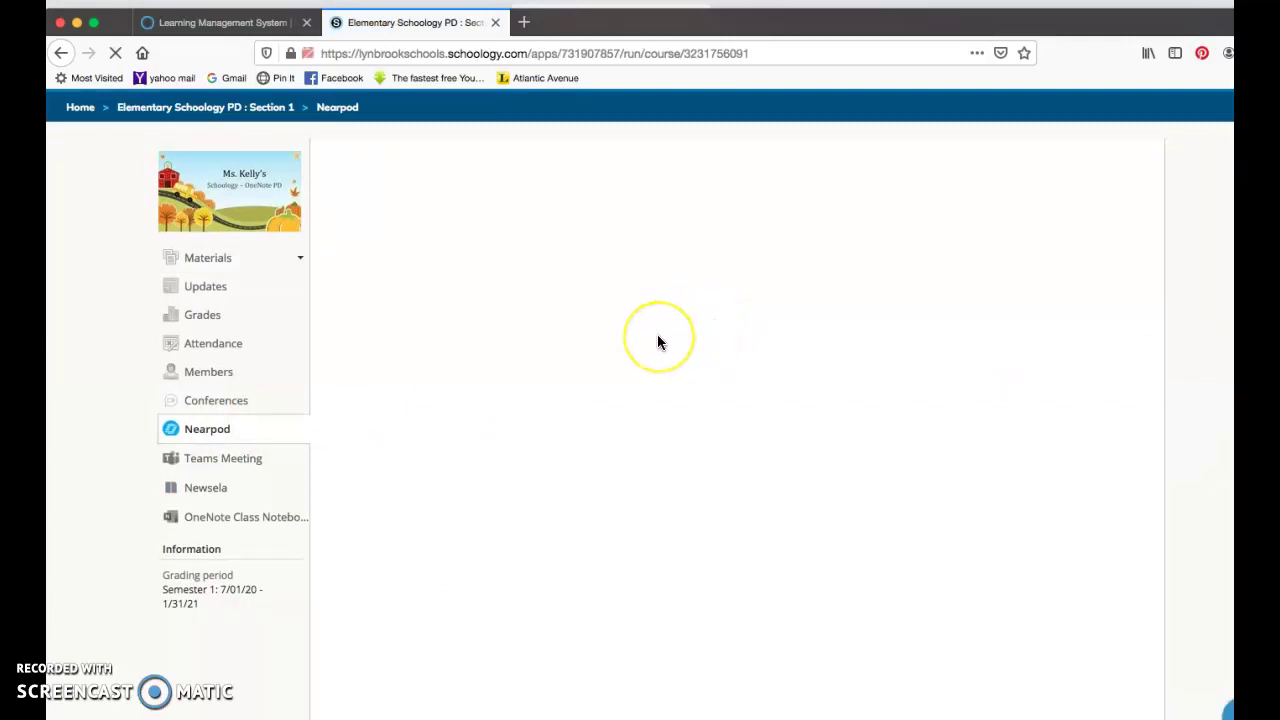
click(692, 463)
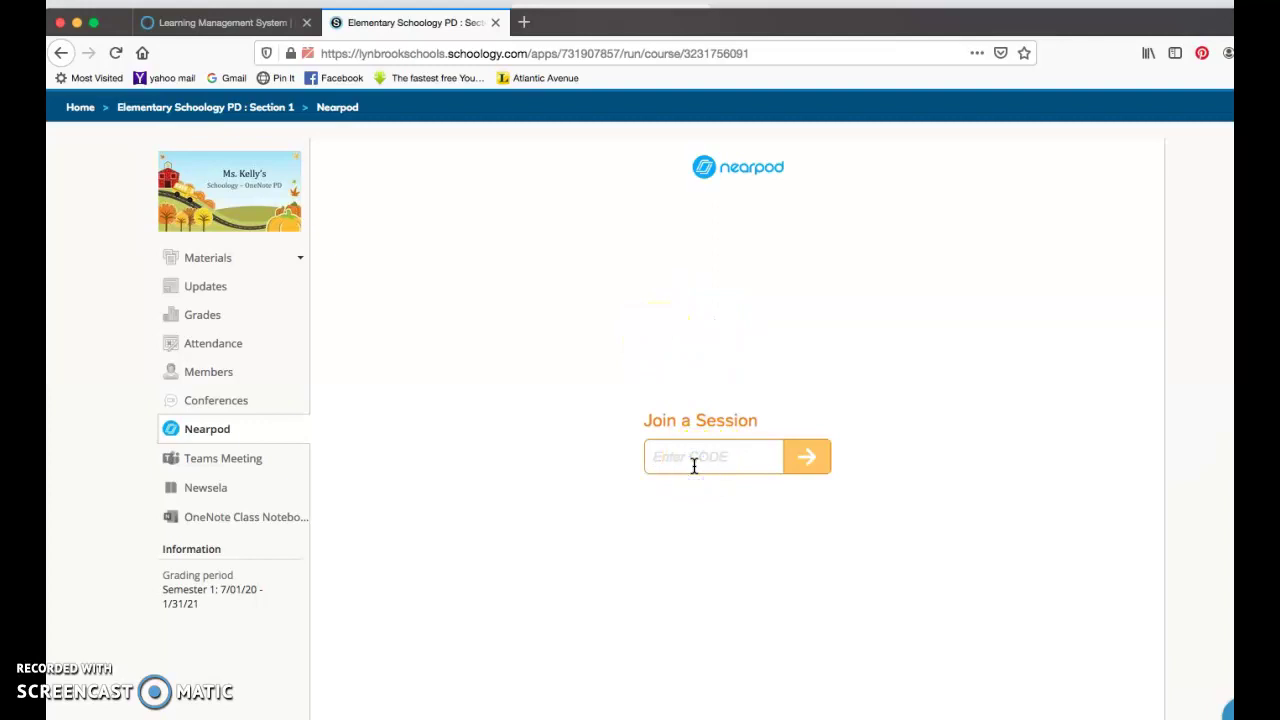
text(EN7RV)
click(812, 462)
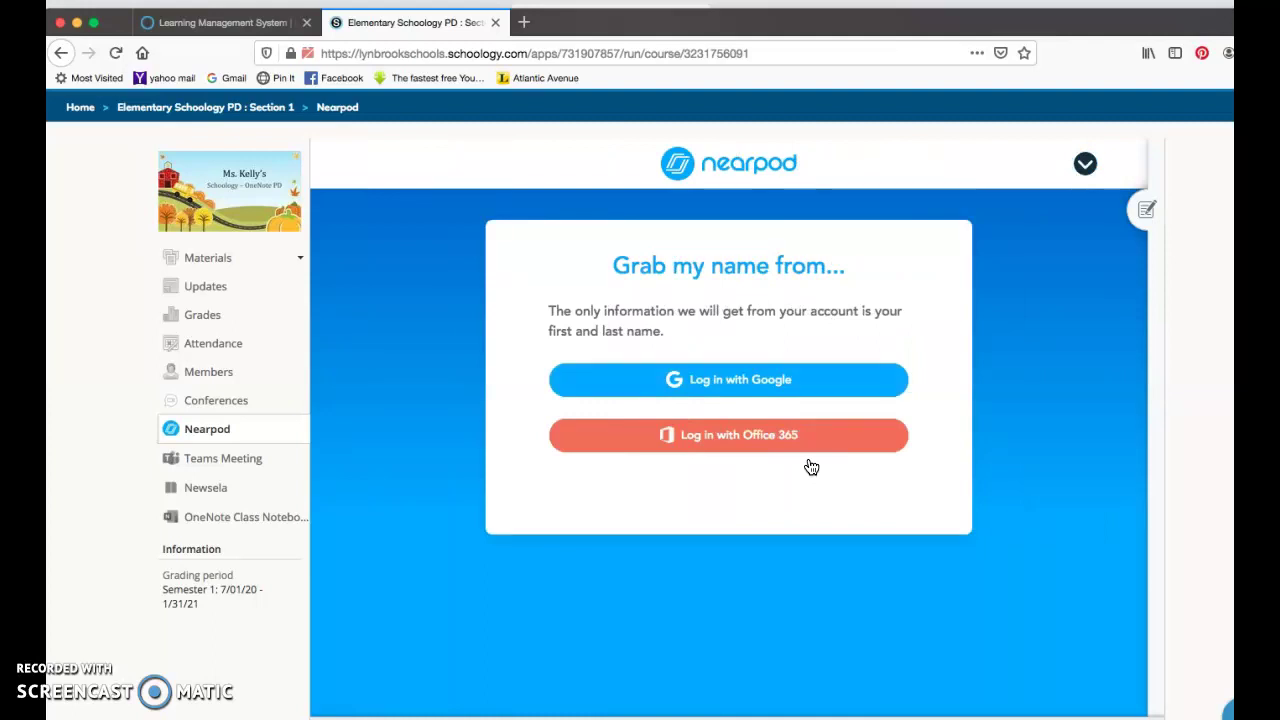
- Sign in with Office 365, accept Microsoft access, and confirm the student's identity
click(735, 450)
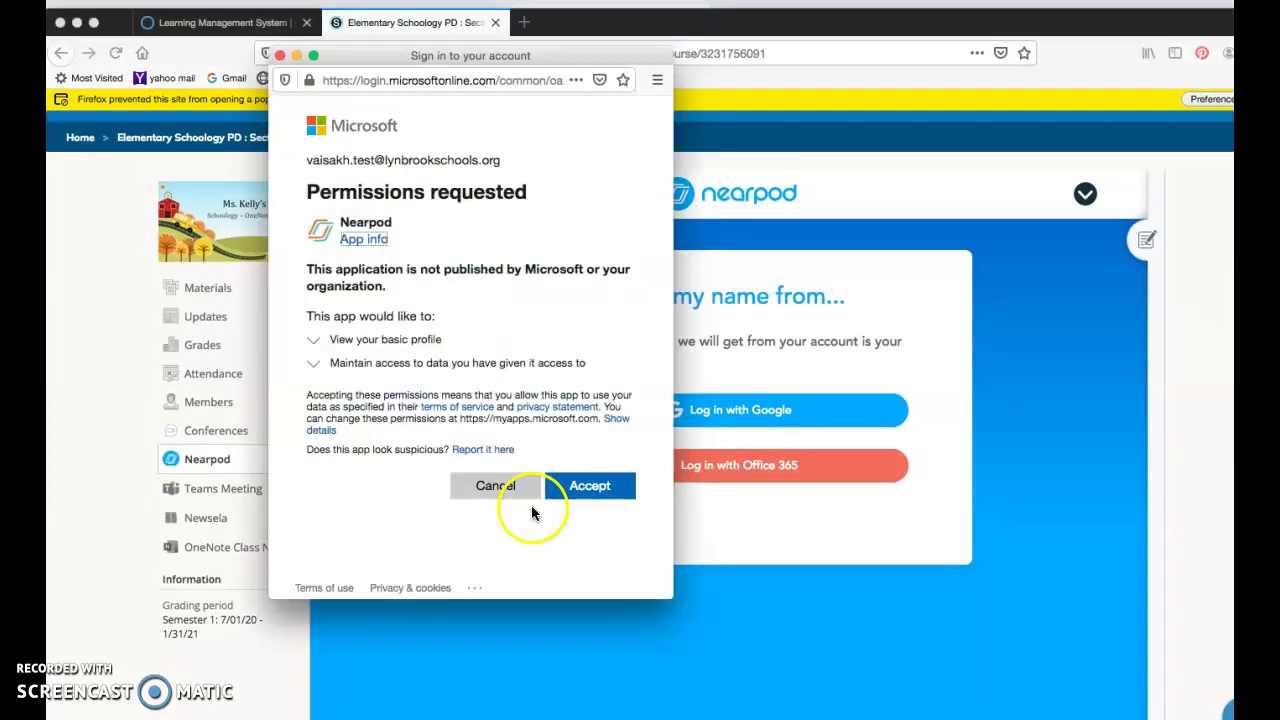
click(588, 488)
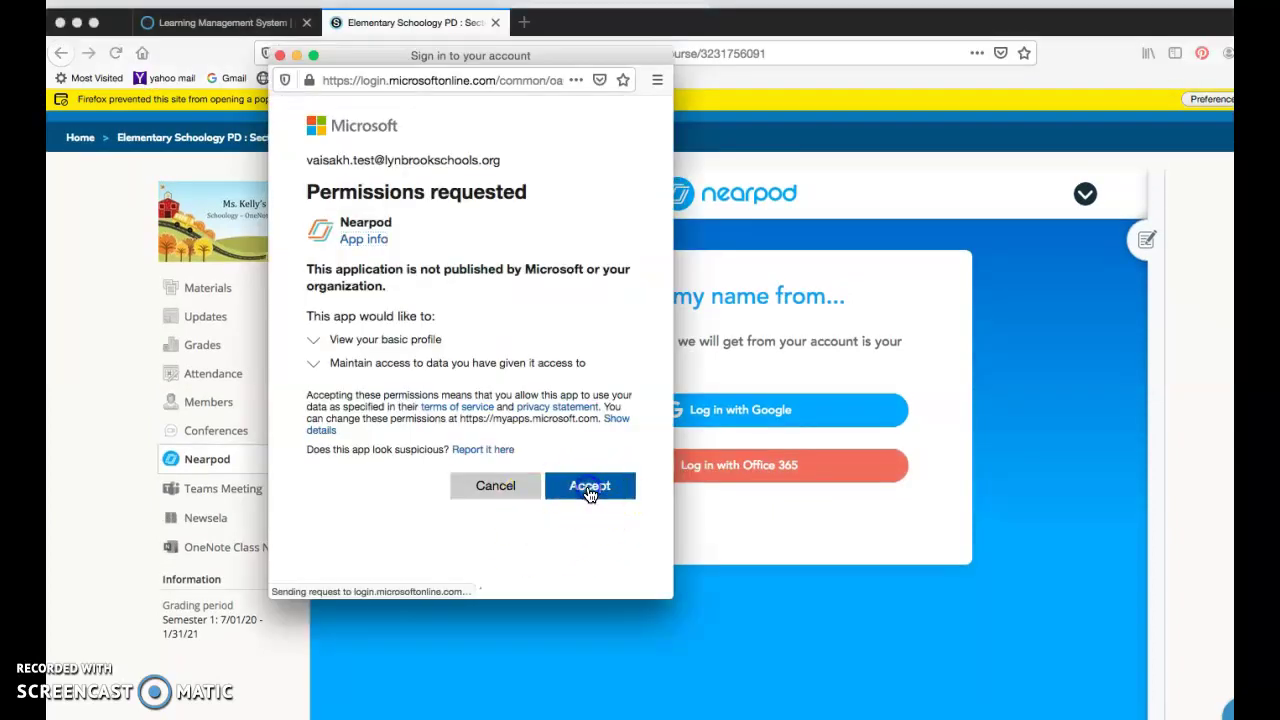
click(684, 440)
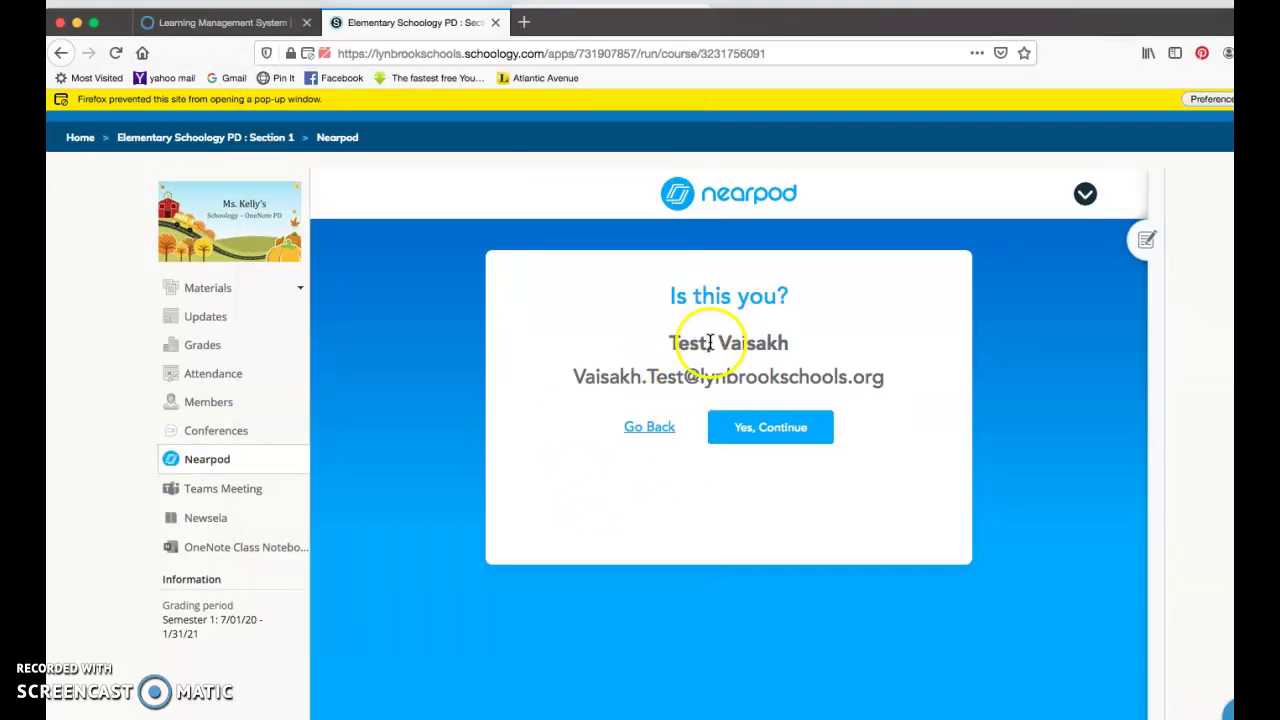
click(769, 429)
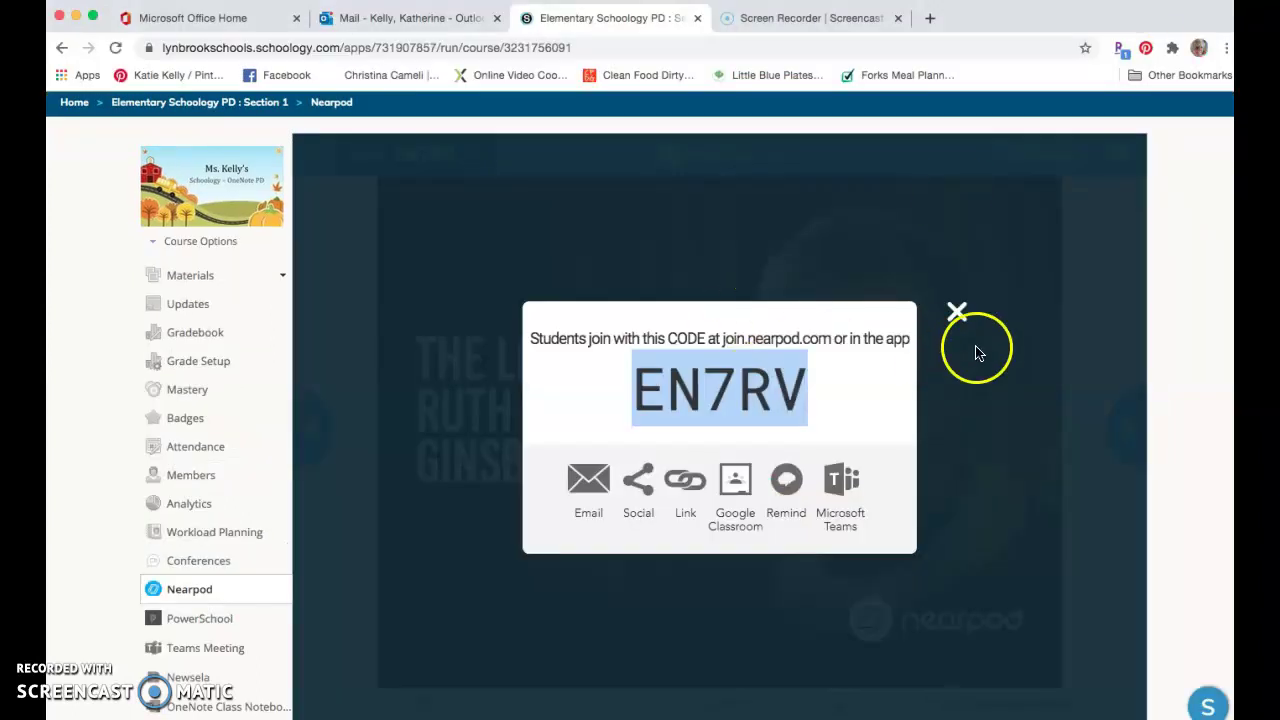
- Close the join code popup and return to the course materials page
click(957, 314)
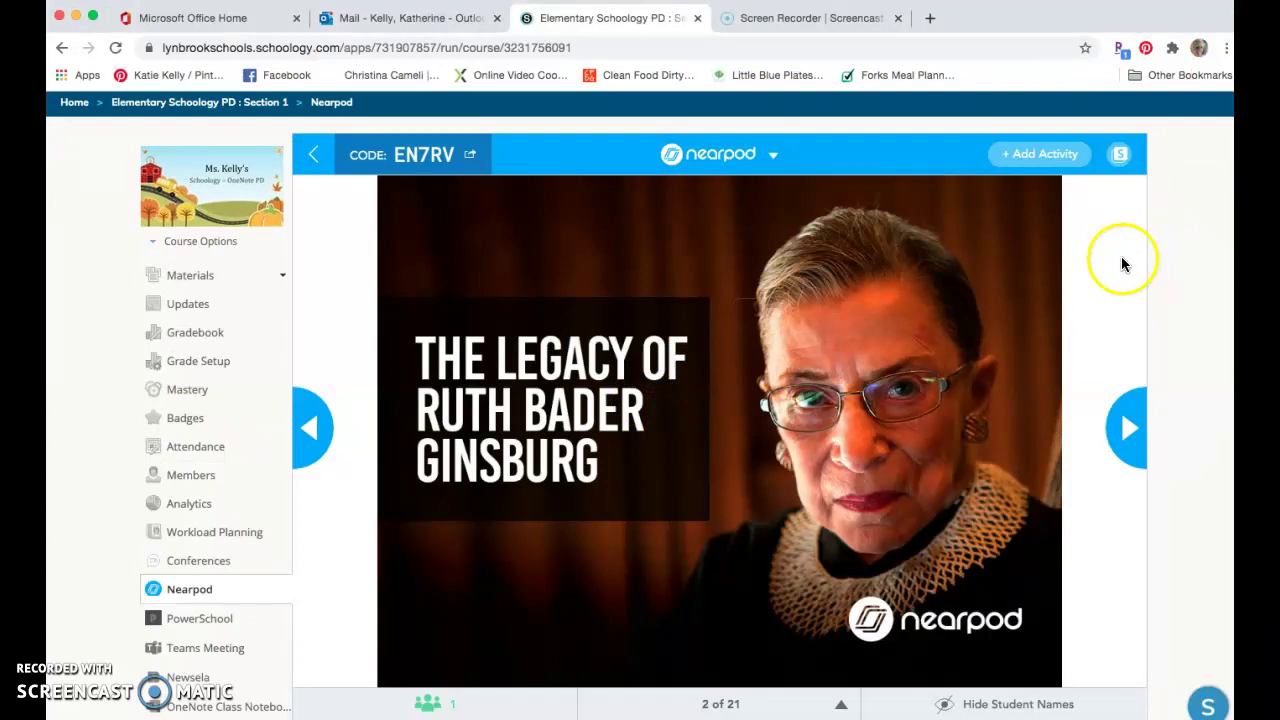
scroll(163, 371, down, 2)
scroll(230, 215, up, 4)
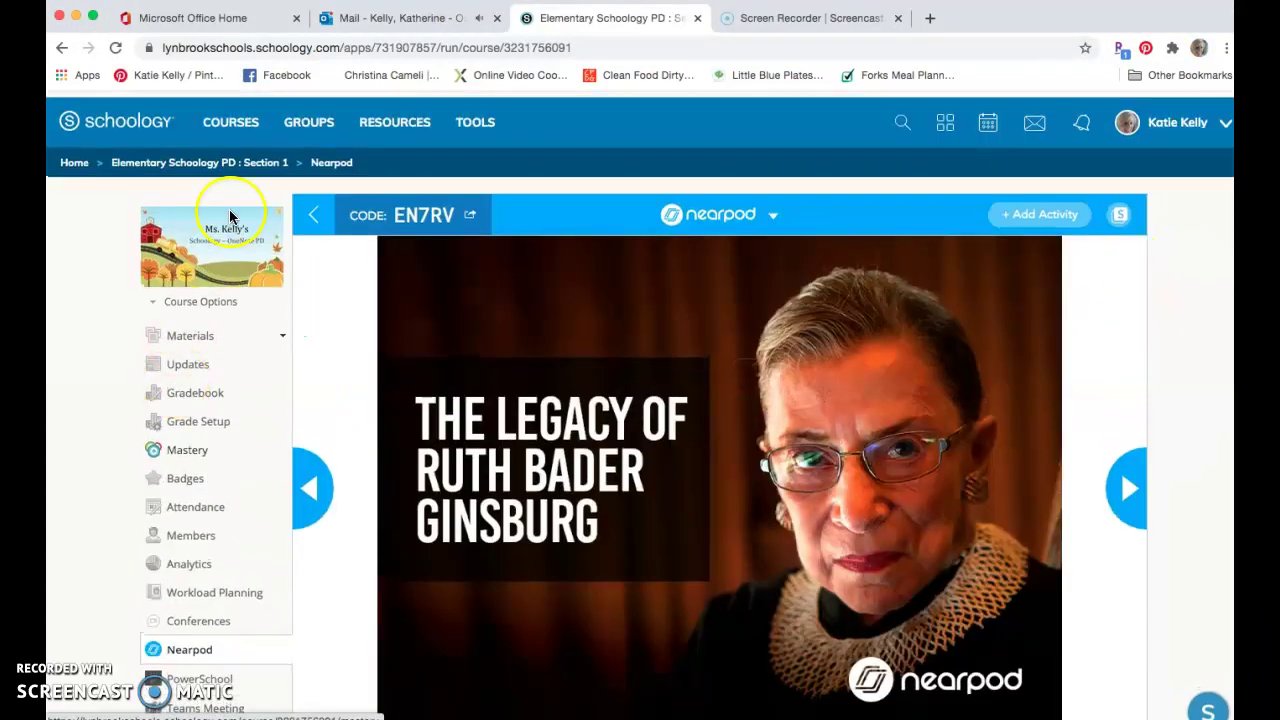
click(210, 164)
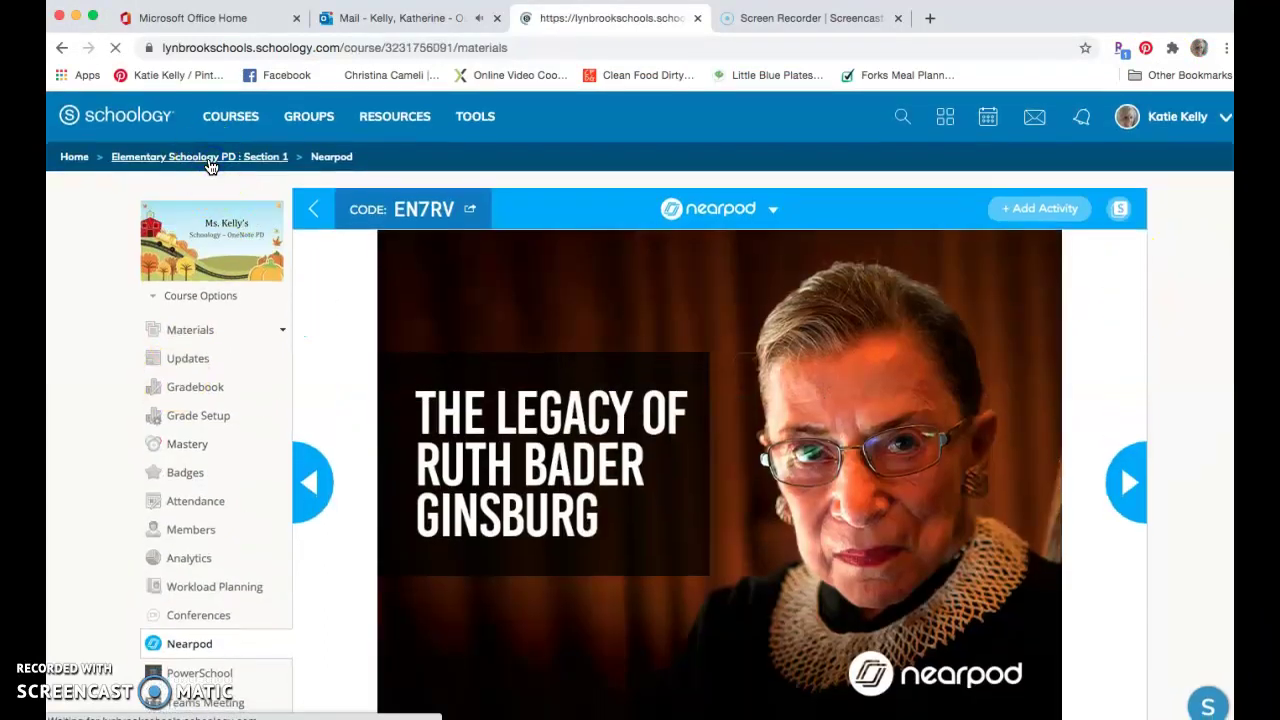
- Choose Nearpod from the Add Materials list to browse the library
click(409, 270)
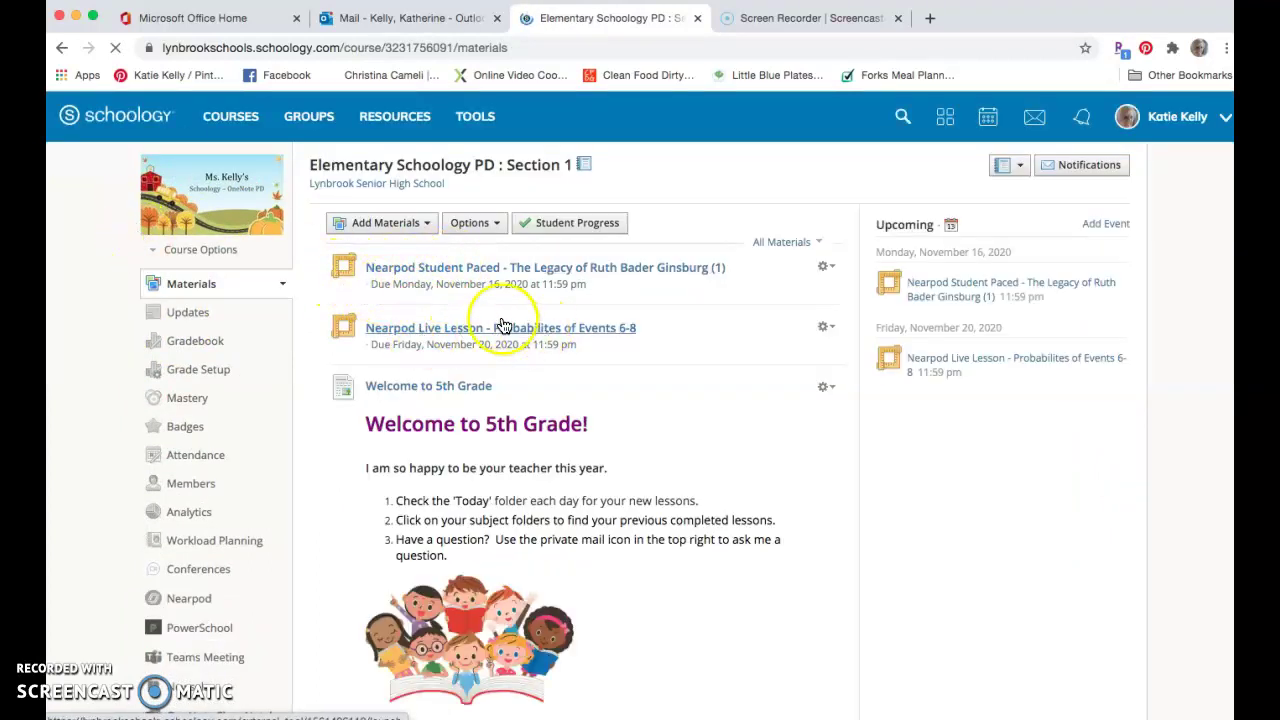
drag(457, 332, 406, 246)
click(400, 223)
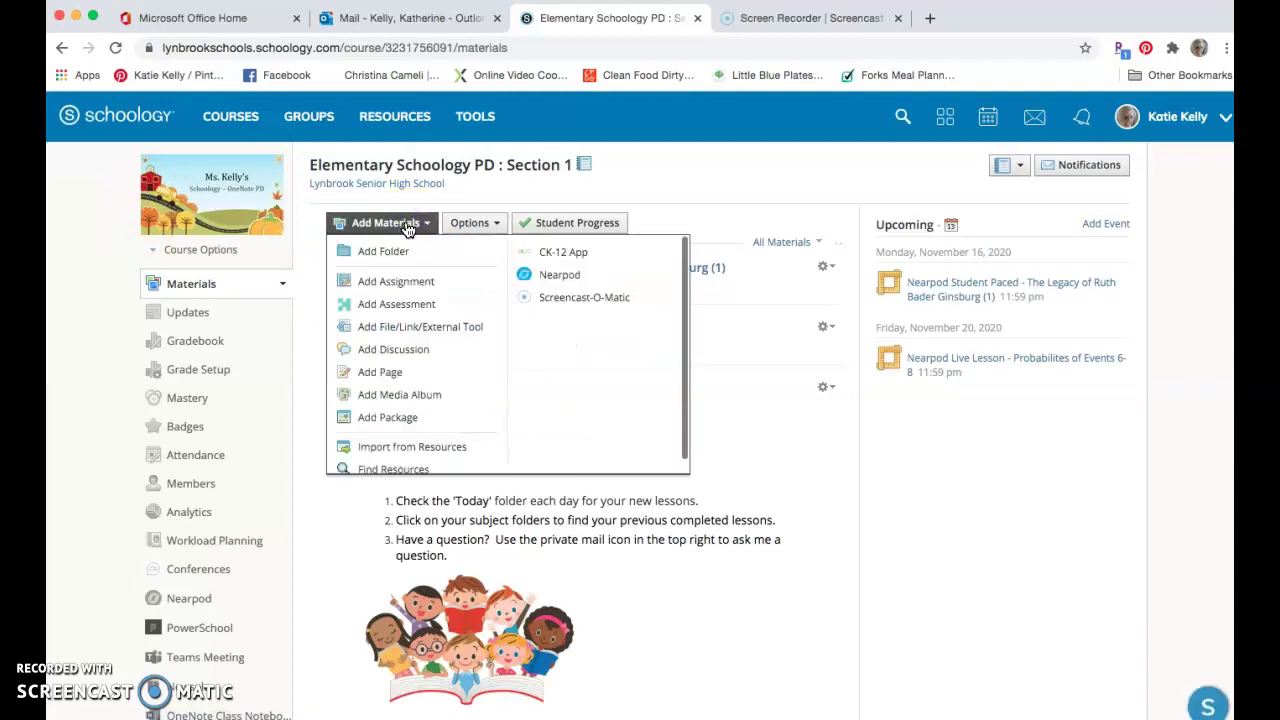
click(577, 276)
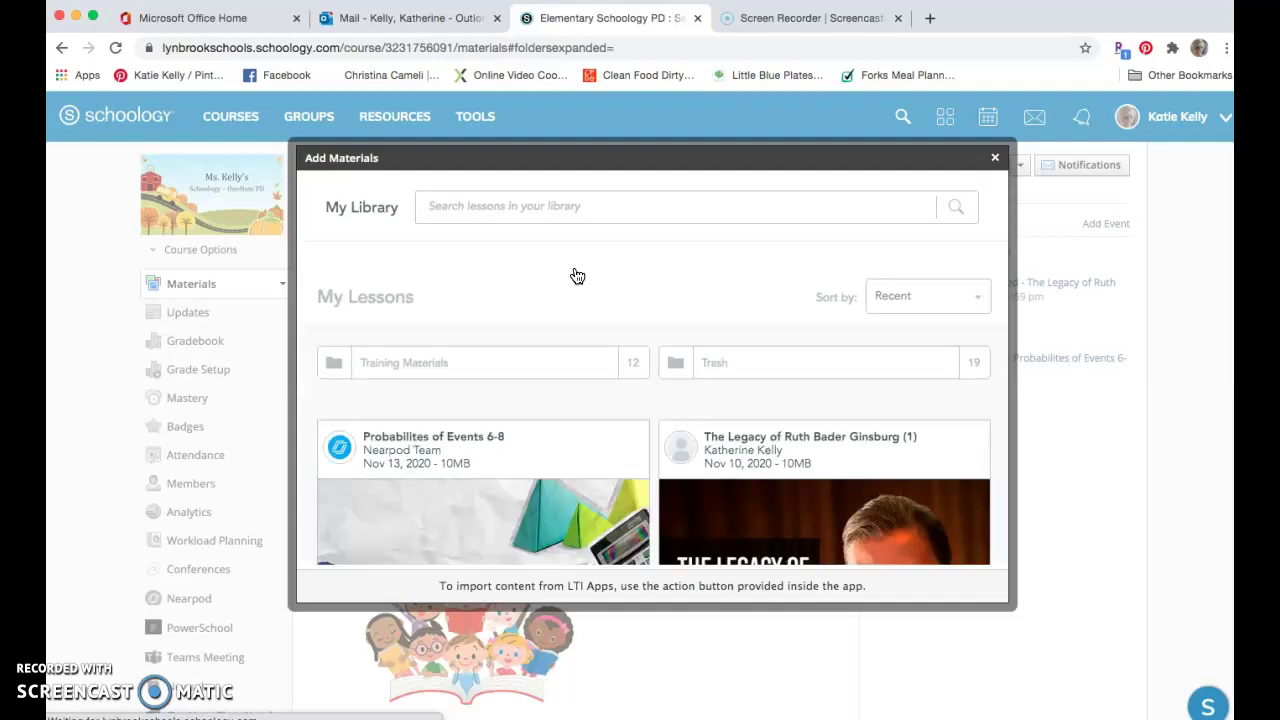
- Add The Legacy of Ruth Bader Ginsburg (1) as a Nearpod Live Participation material
scroll(575, 276, down, 3)
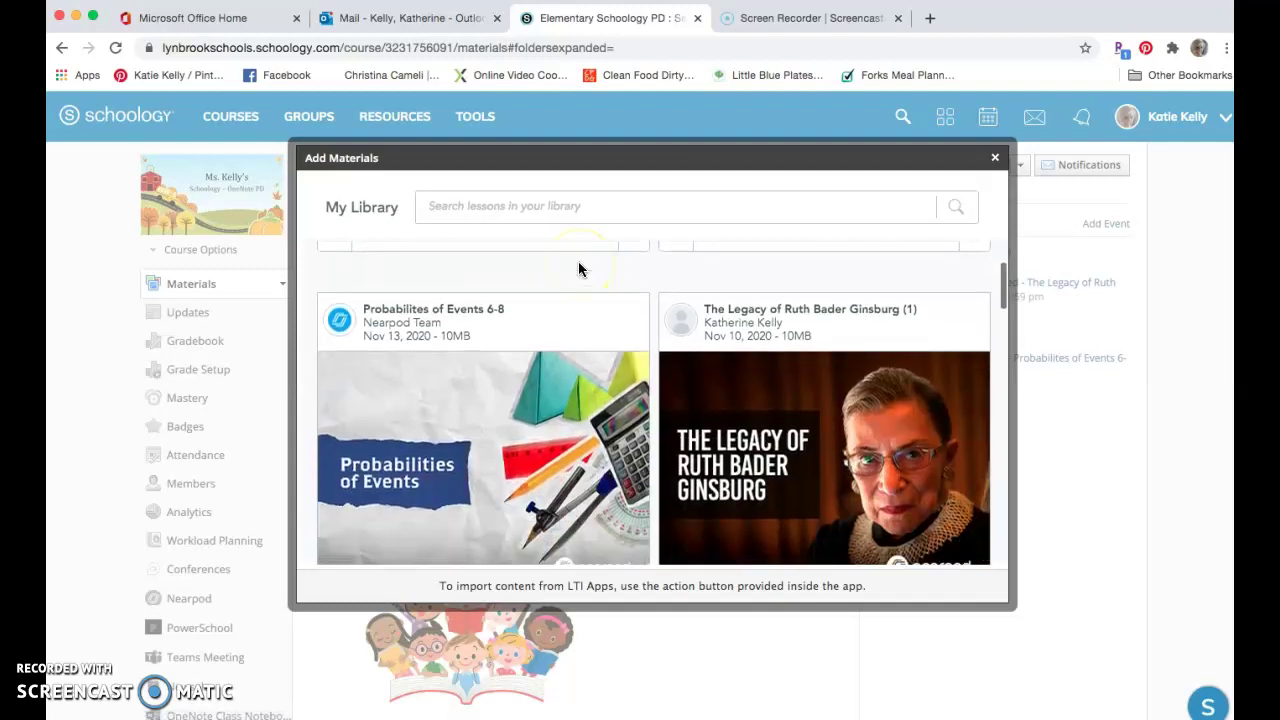
click(531, 396)
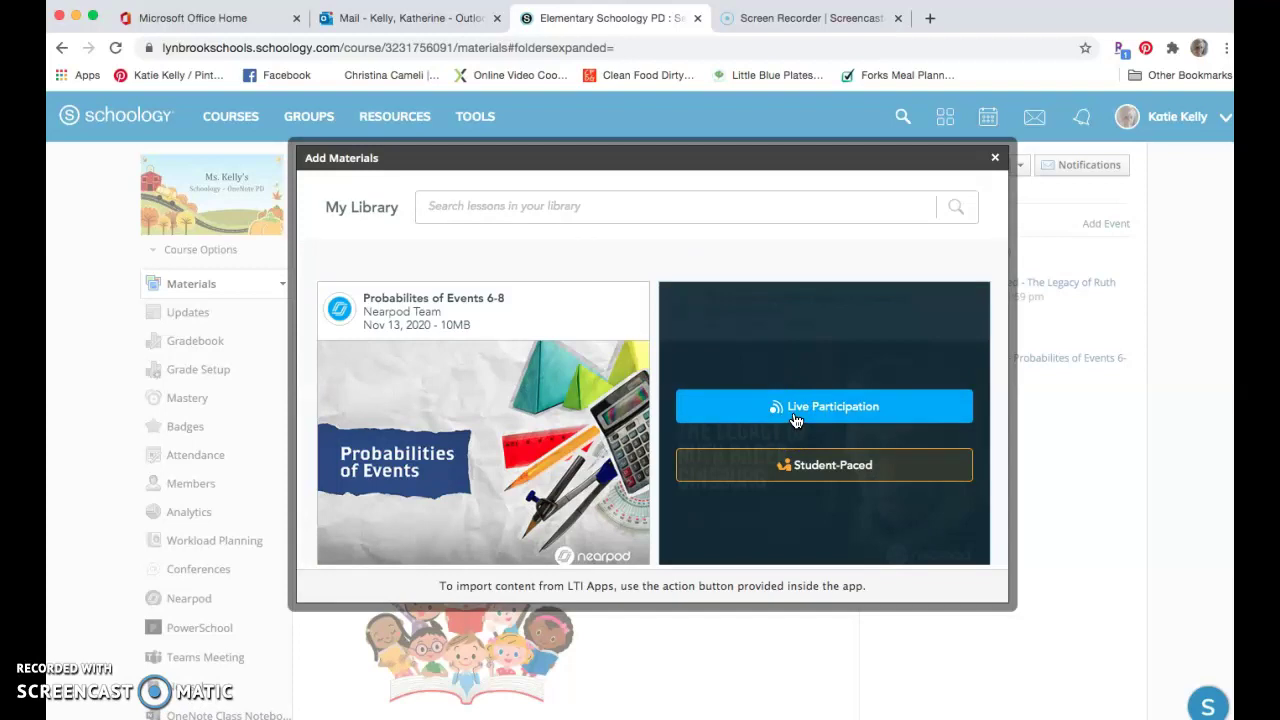
click(815, 407)
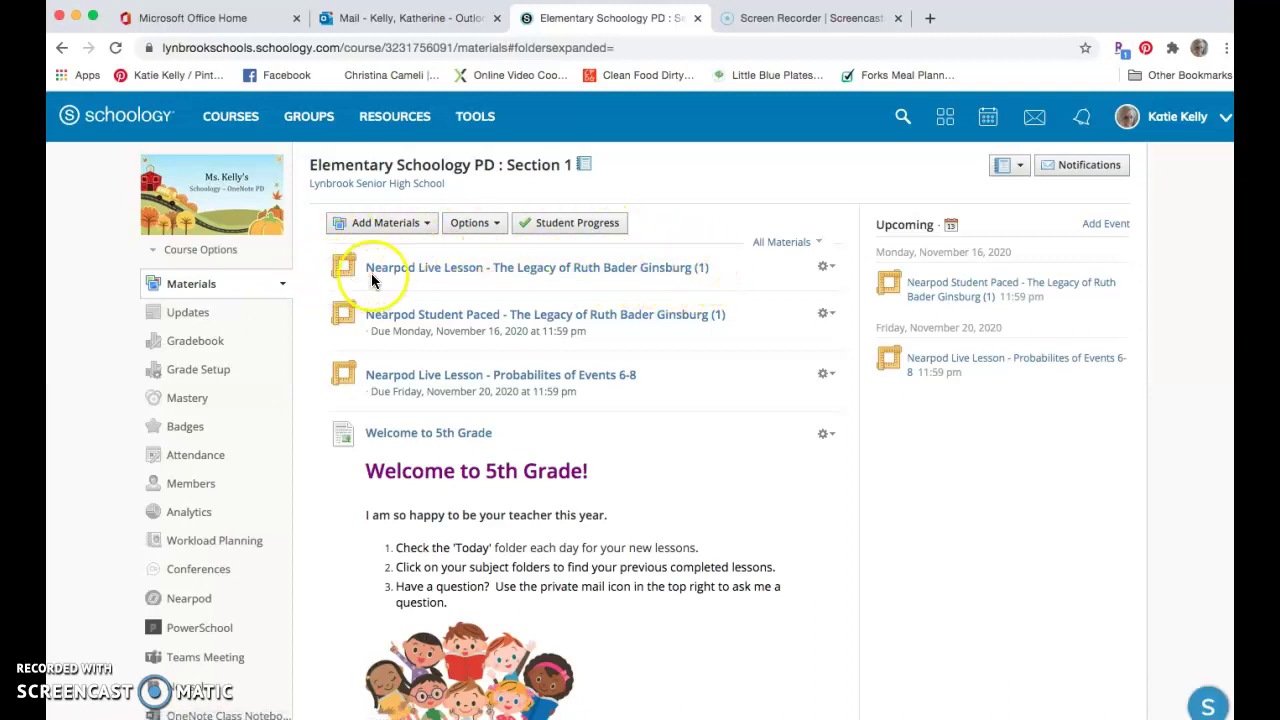
- Launch the new Ruth Bader Ginsburg live lesson, then show the student's Section 1 materials
click(548, 268)
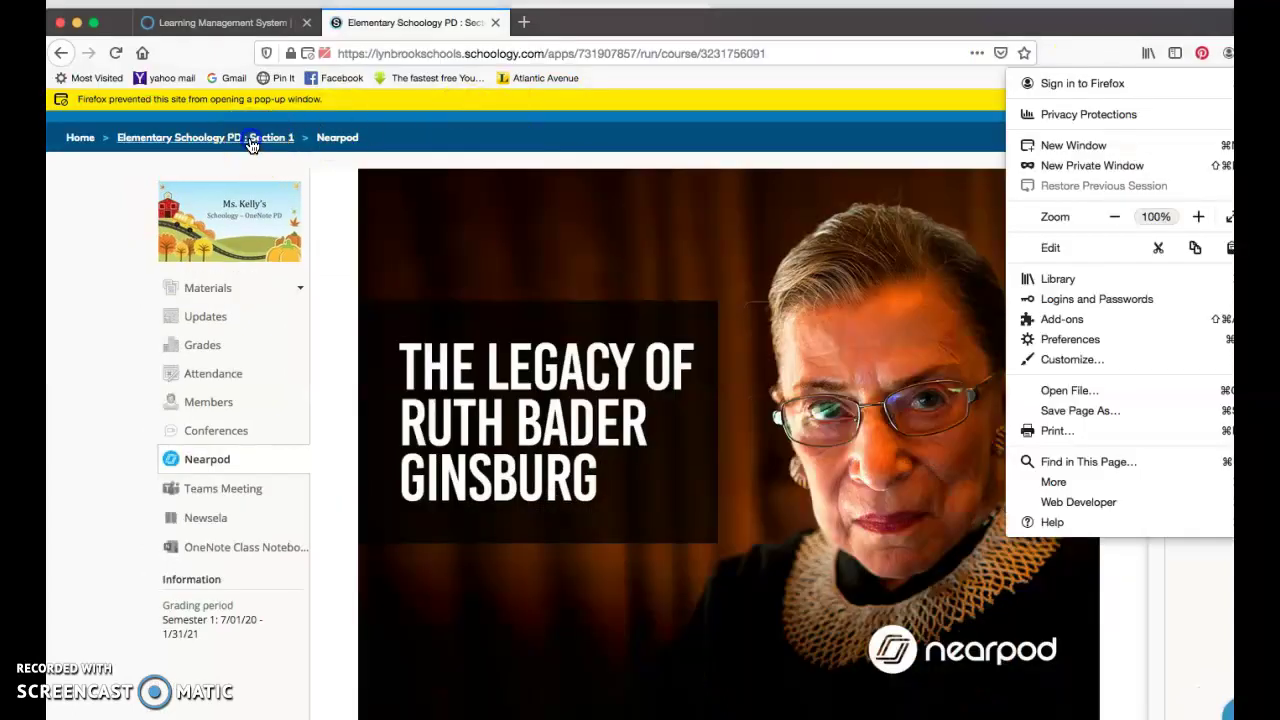
click(252, 140)
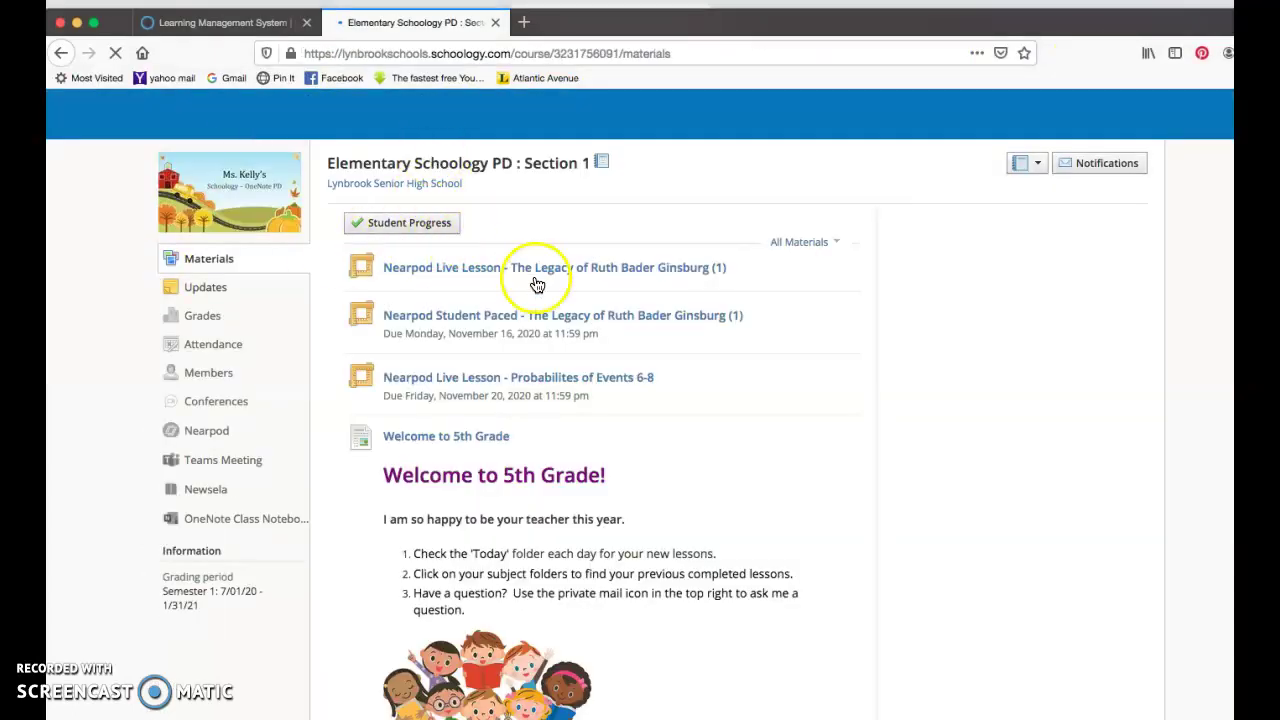
- As the student, open the Ruth Bader Ginsburg Nearpod Live Lesson and join it without a code
click(466, 275)
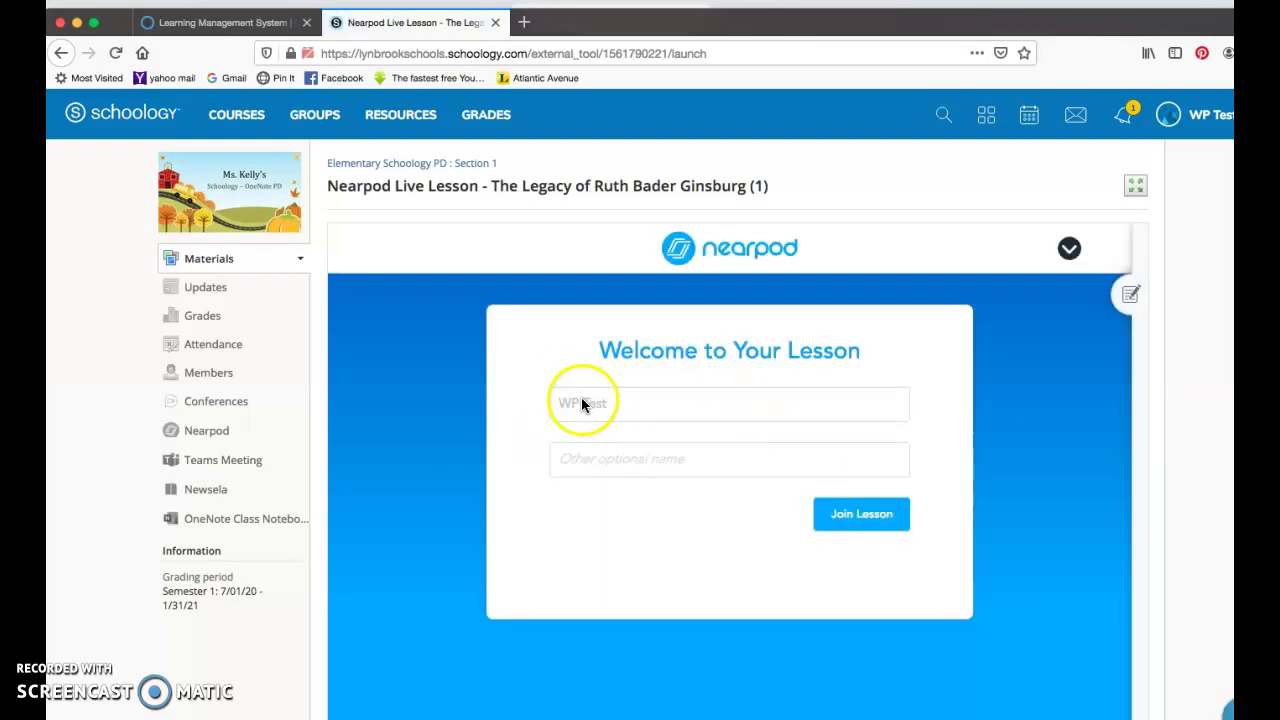
click(860, 514)
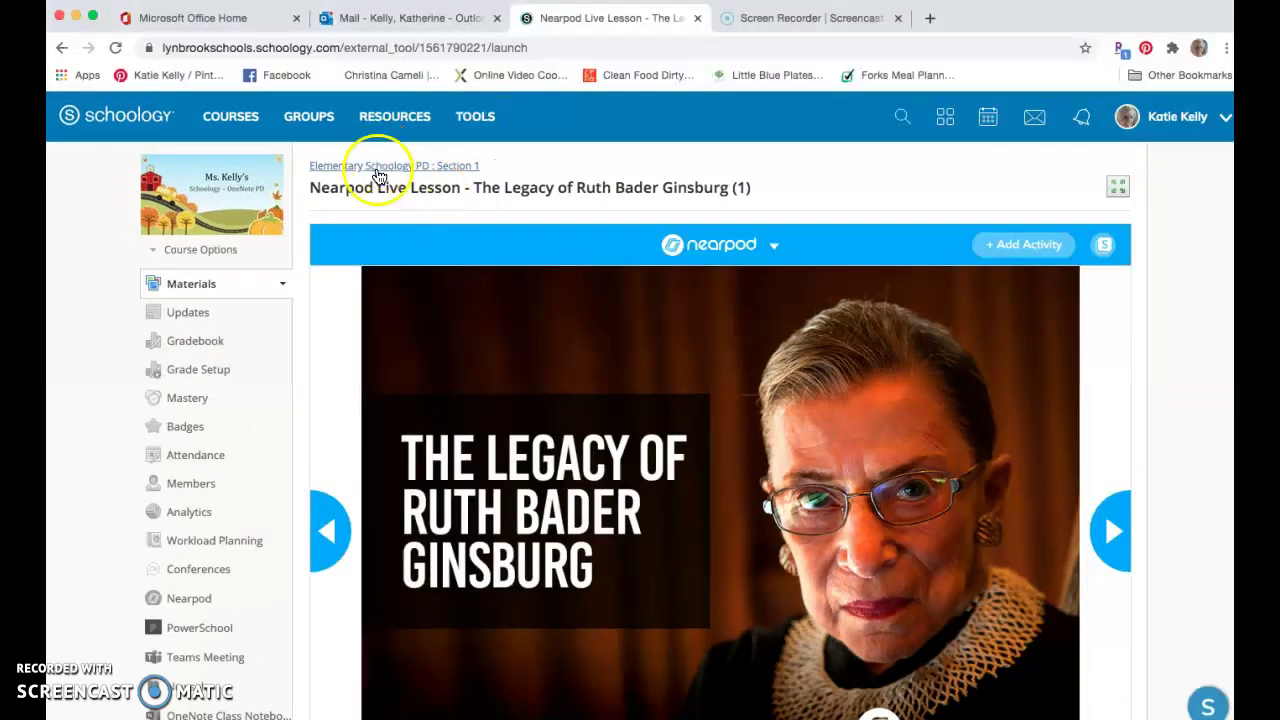
- Return to the teacher's Section 1 materials and choose Nearpod from Add Materials
click(375, 168)
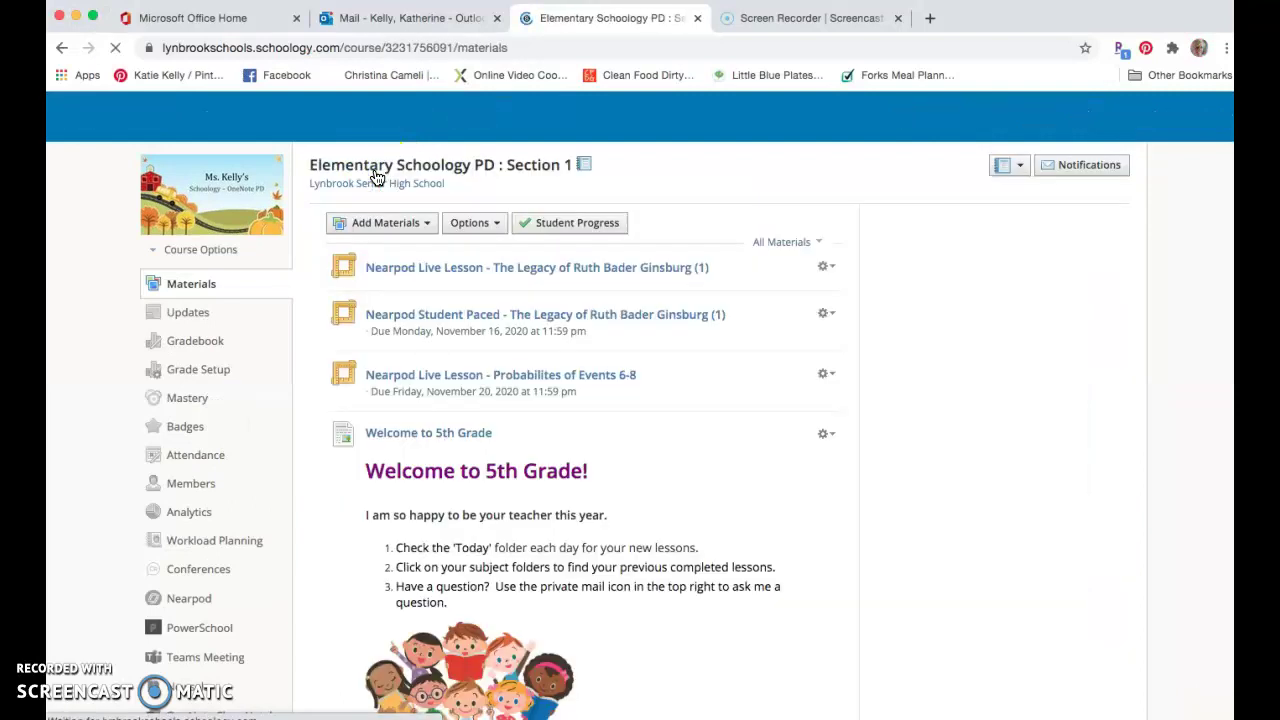
click(388, 226)
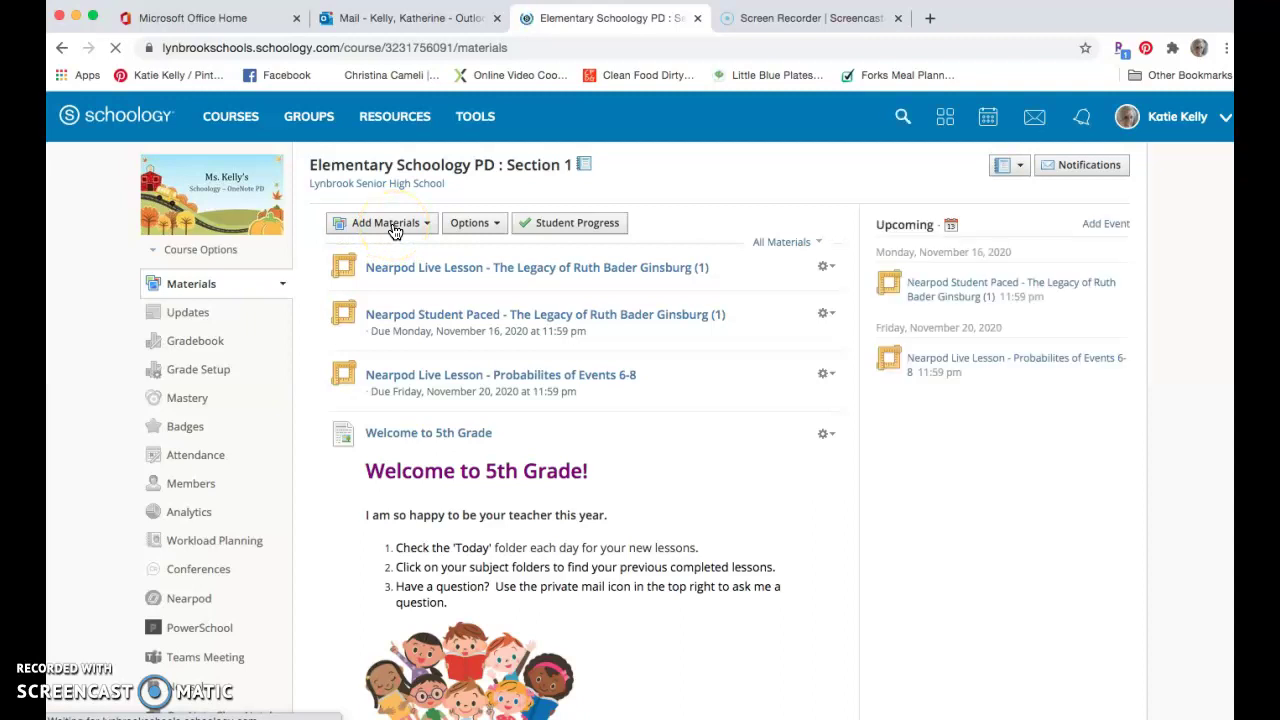
click(390, 224)
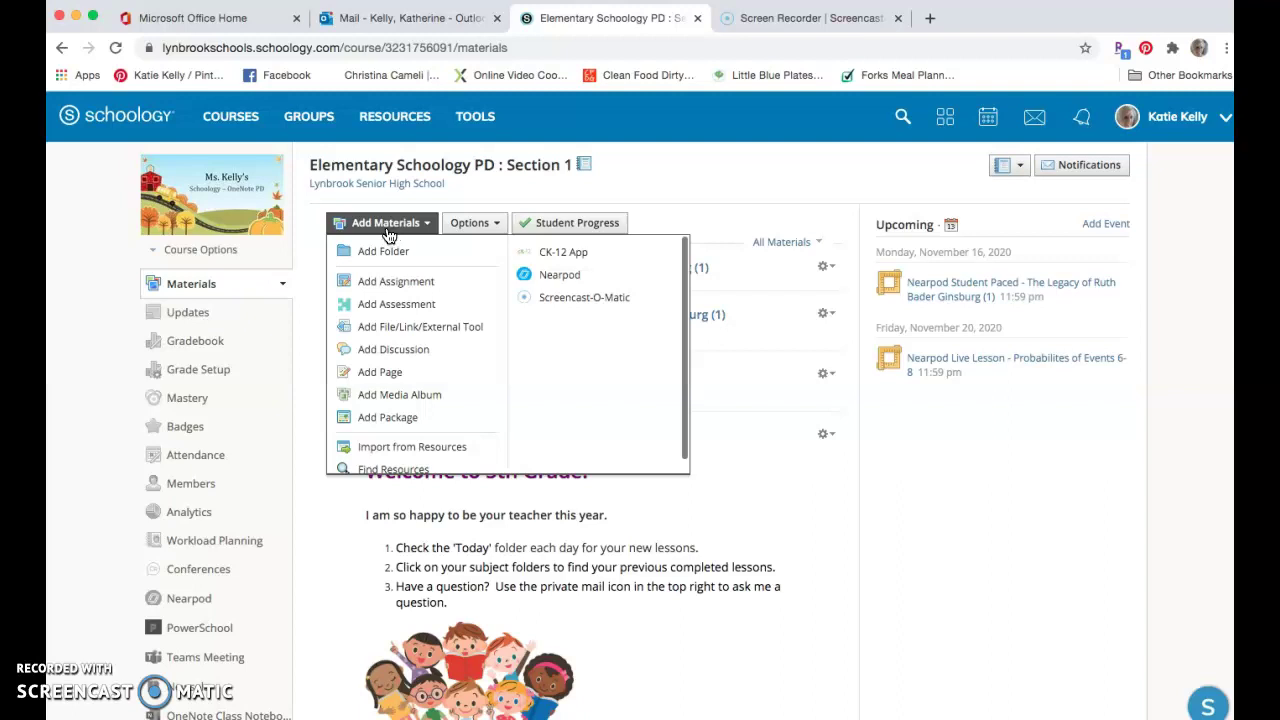
click(551, 276)
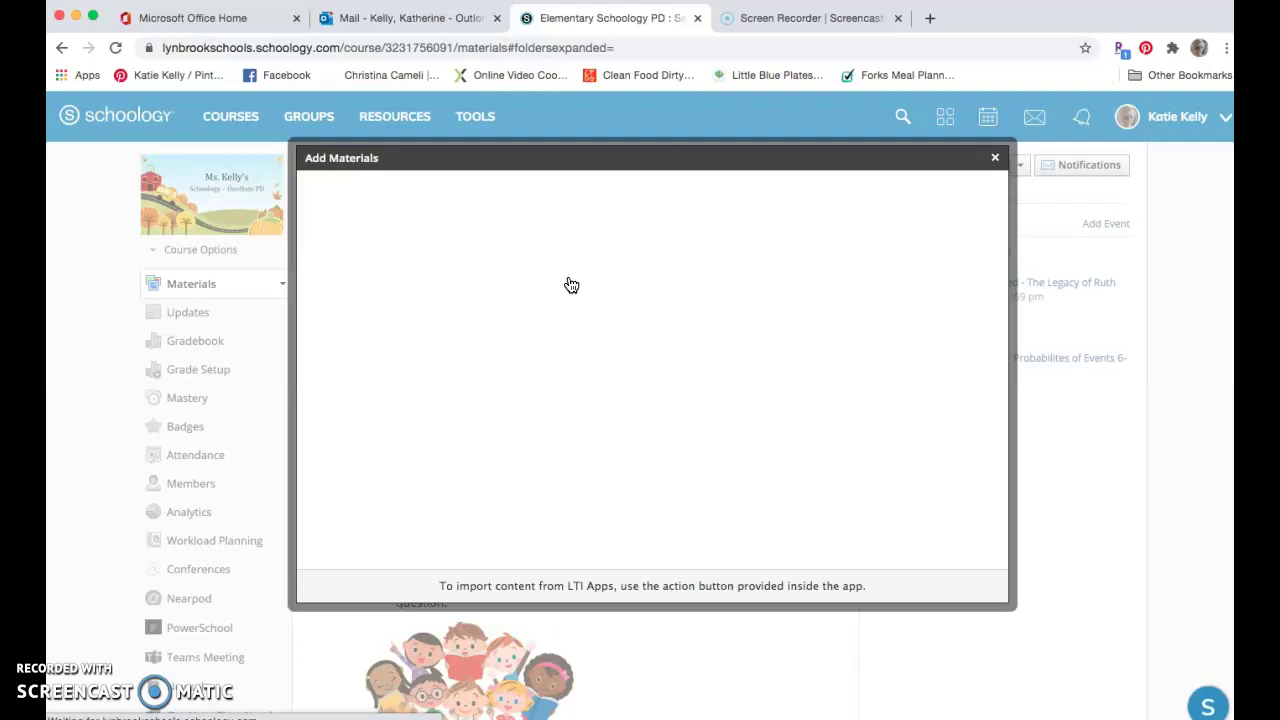
- Add the Probabilites of Events 6-8 card as a Student-Paced Nearpod lesson
mouse_move(506, 420)
scroll(506, 420, down, 1)
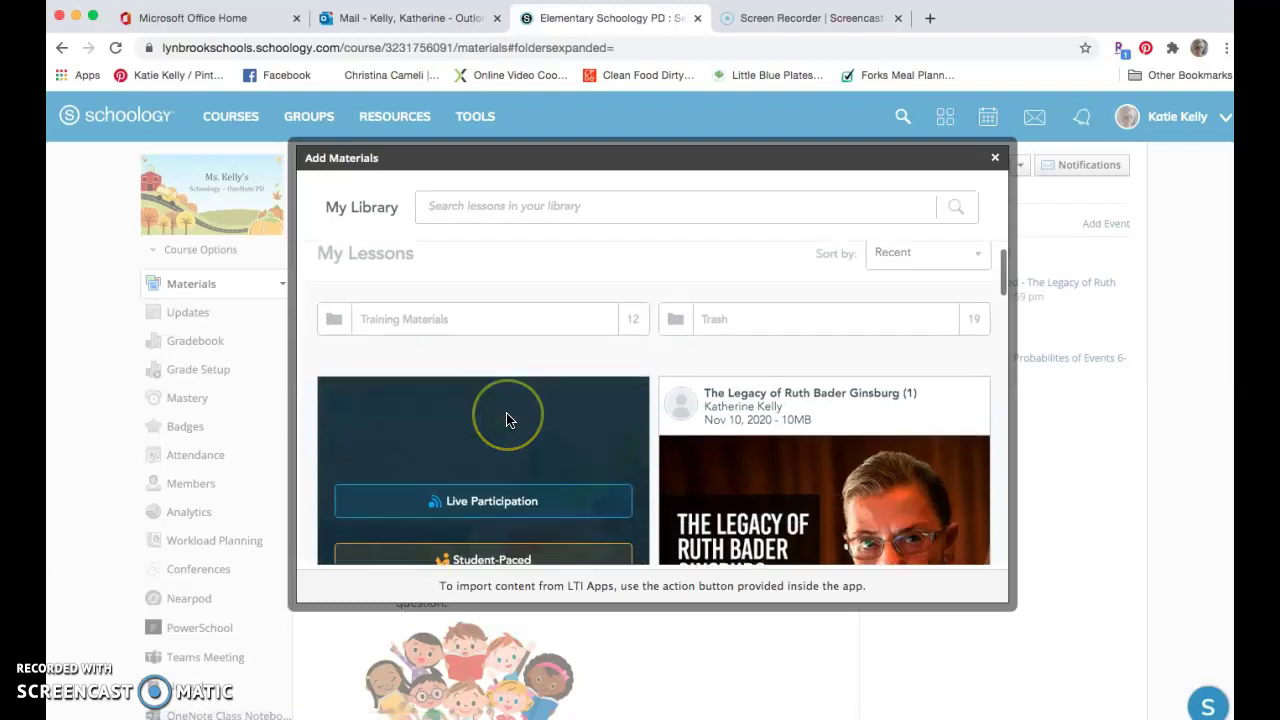
scroll(506, 420, down, 3)
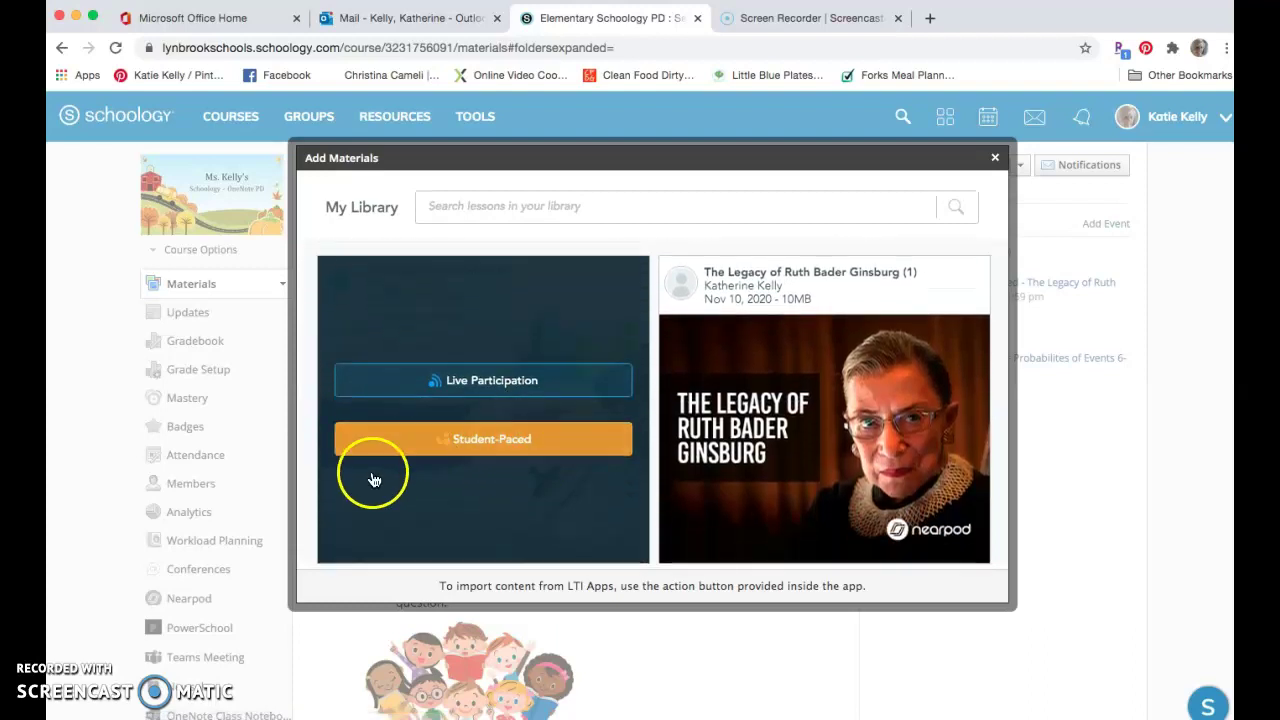
click(480, 451)
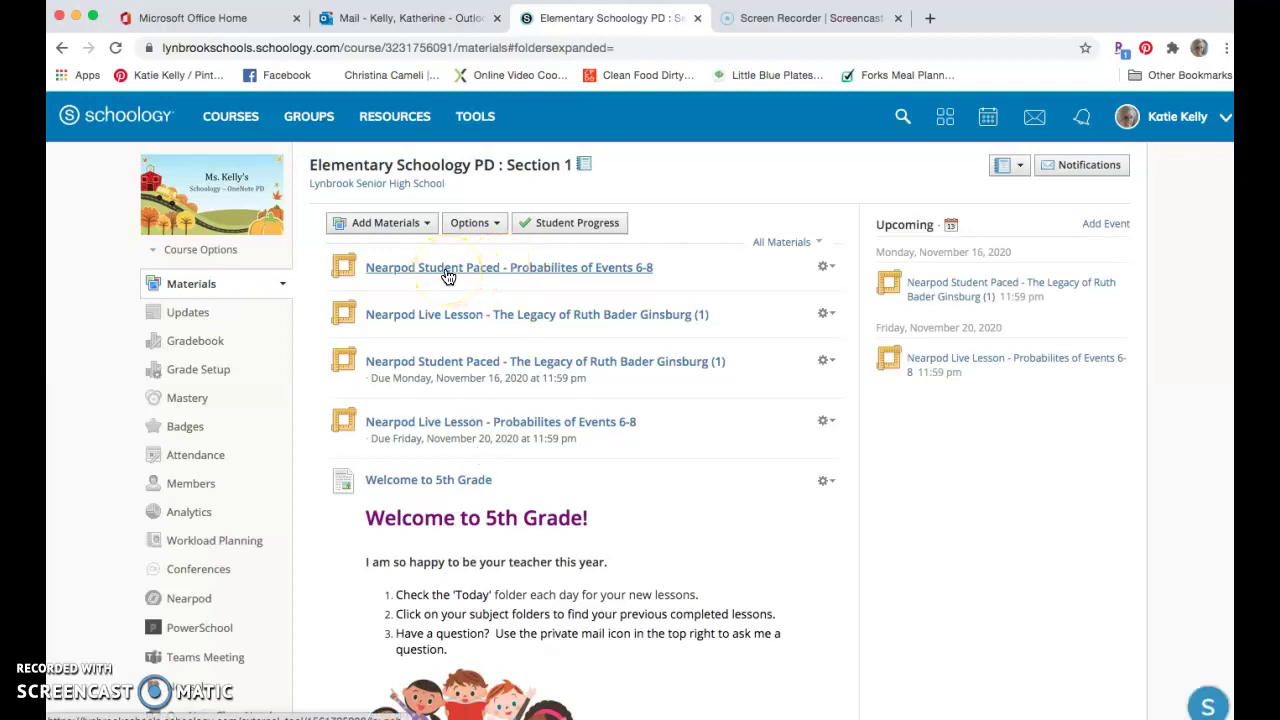
- Edit the new student-paced item's settings and turn on Enable Grading
click(824, 266)
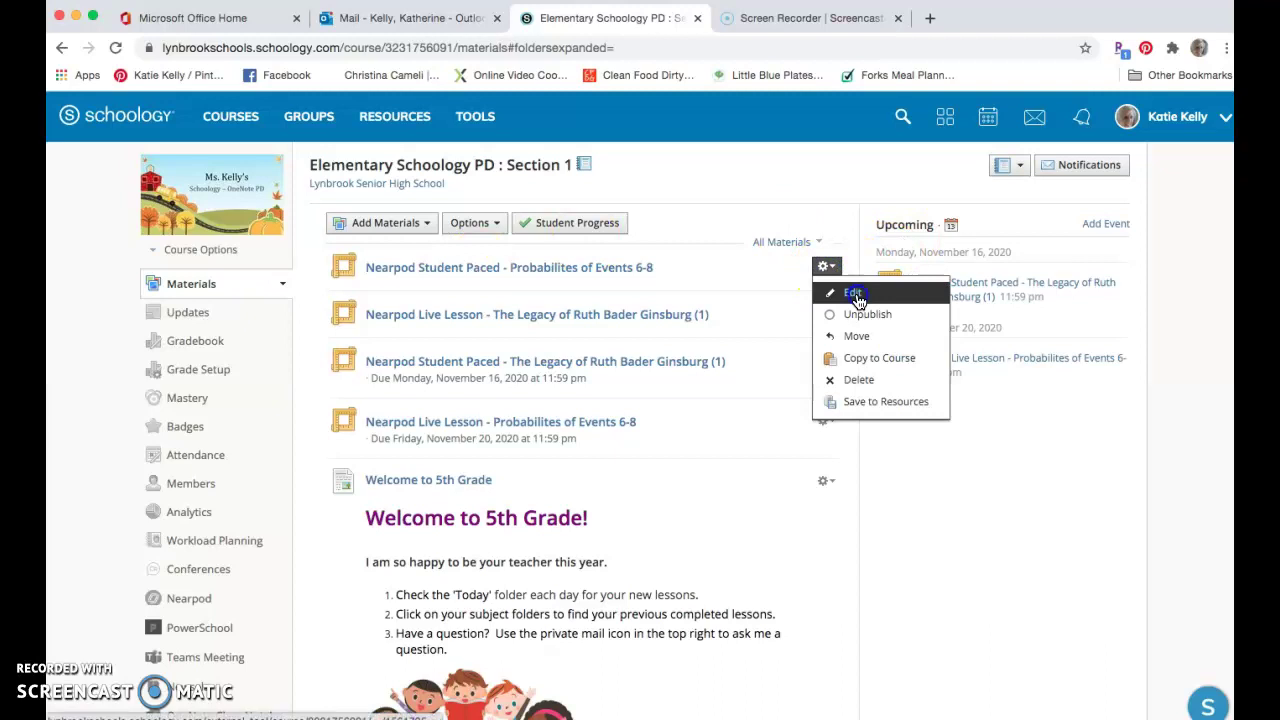
click(855, 296)
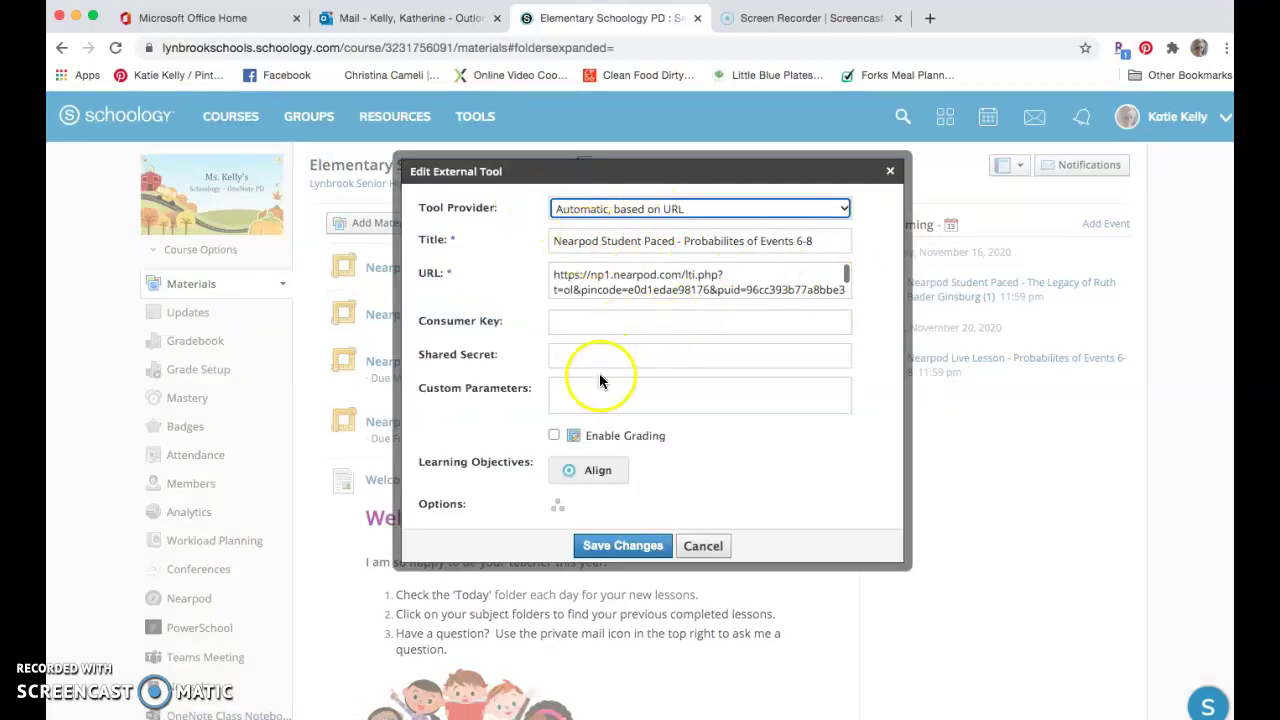
scroll(619, 386, down, 1)
scroll(619, 386, down, 2)
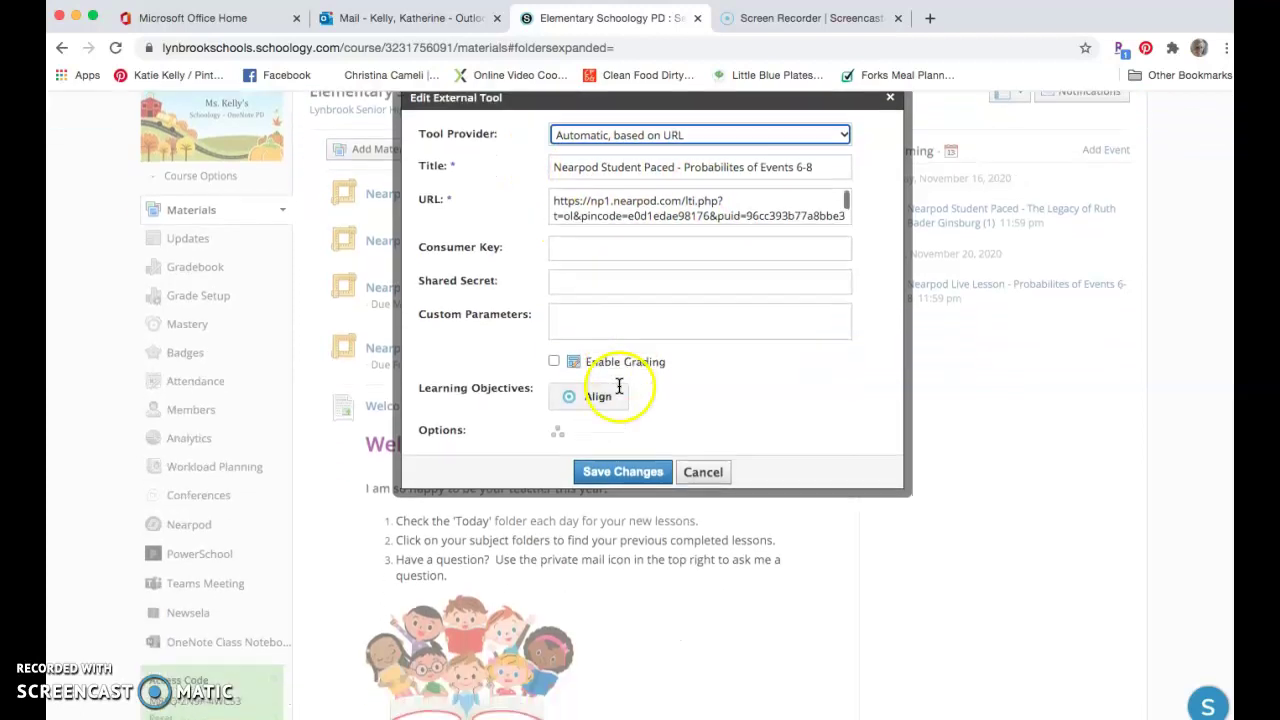
click(555, 362)
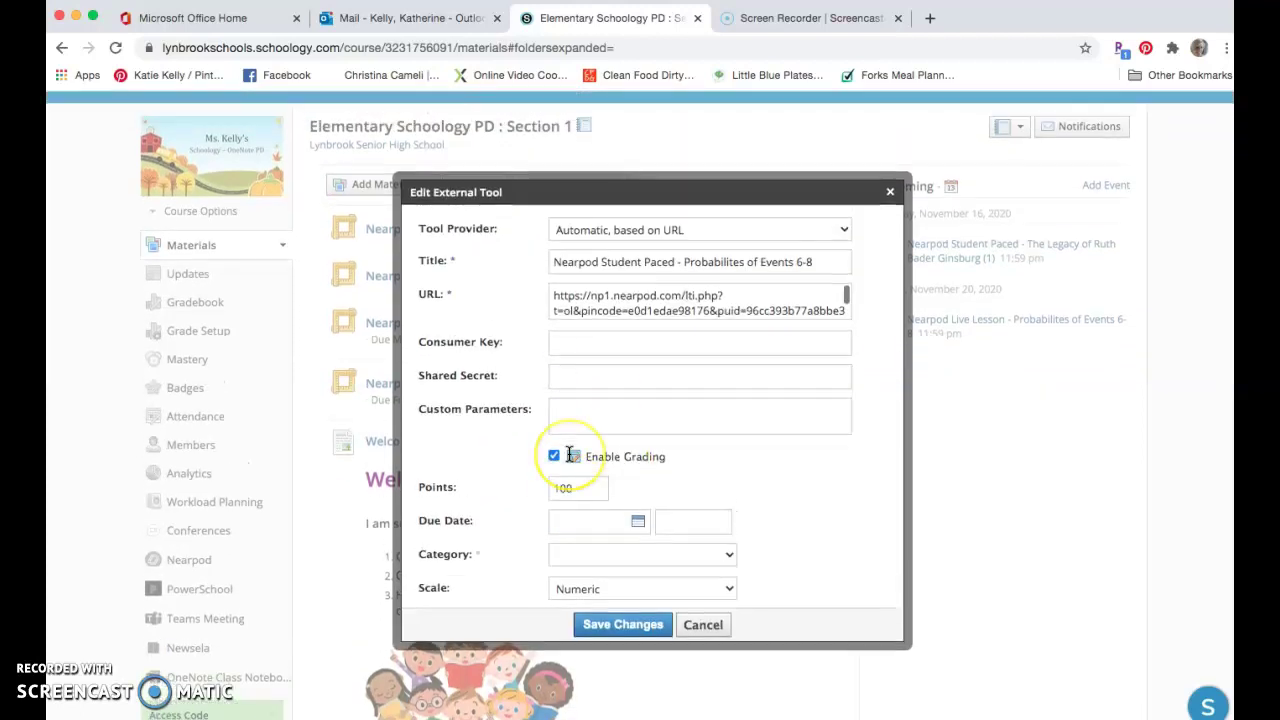
scroll(568, 453, down, 1)
- Keep 100 points and no due date, then save with grading off after the Category error
double_click(566, 456)
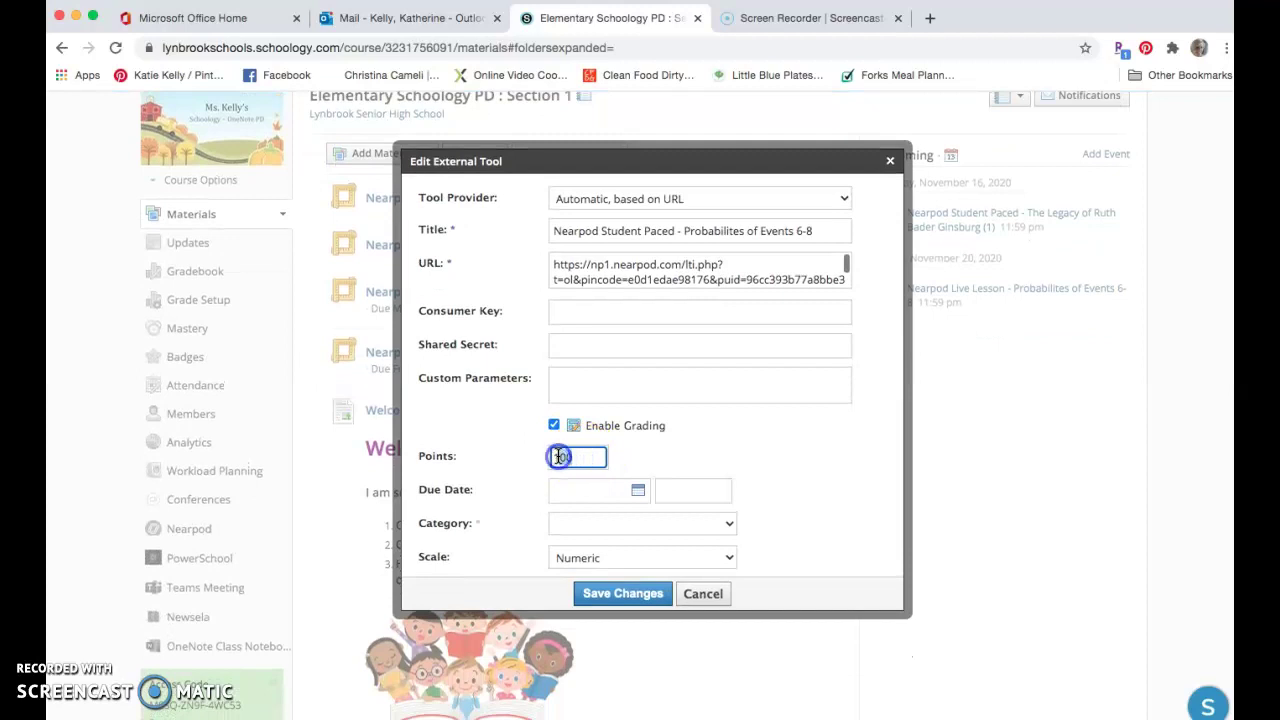
click(638, 498)
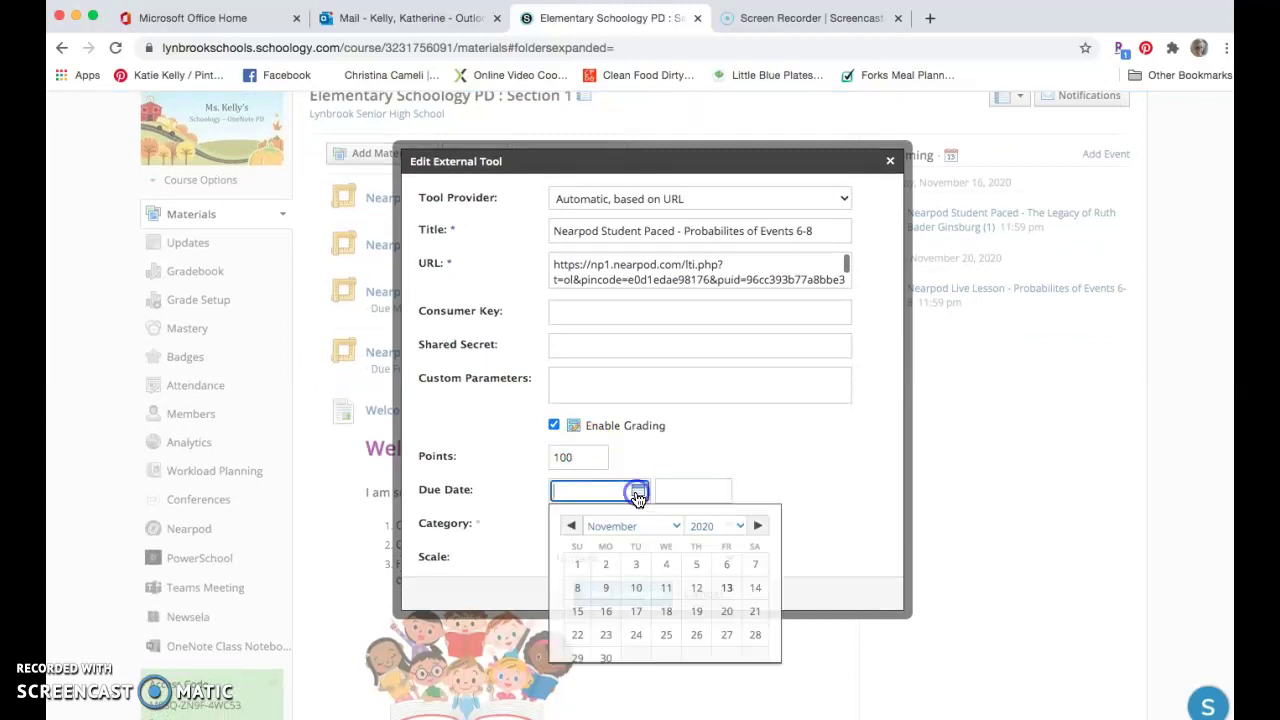
click(835, 505)
click(619, 597)
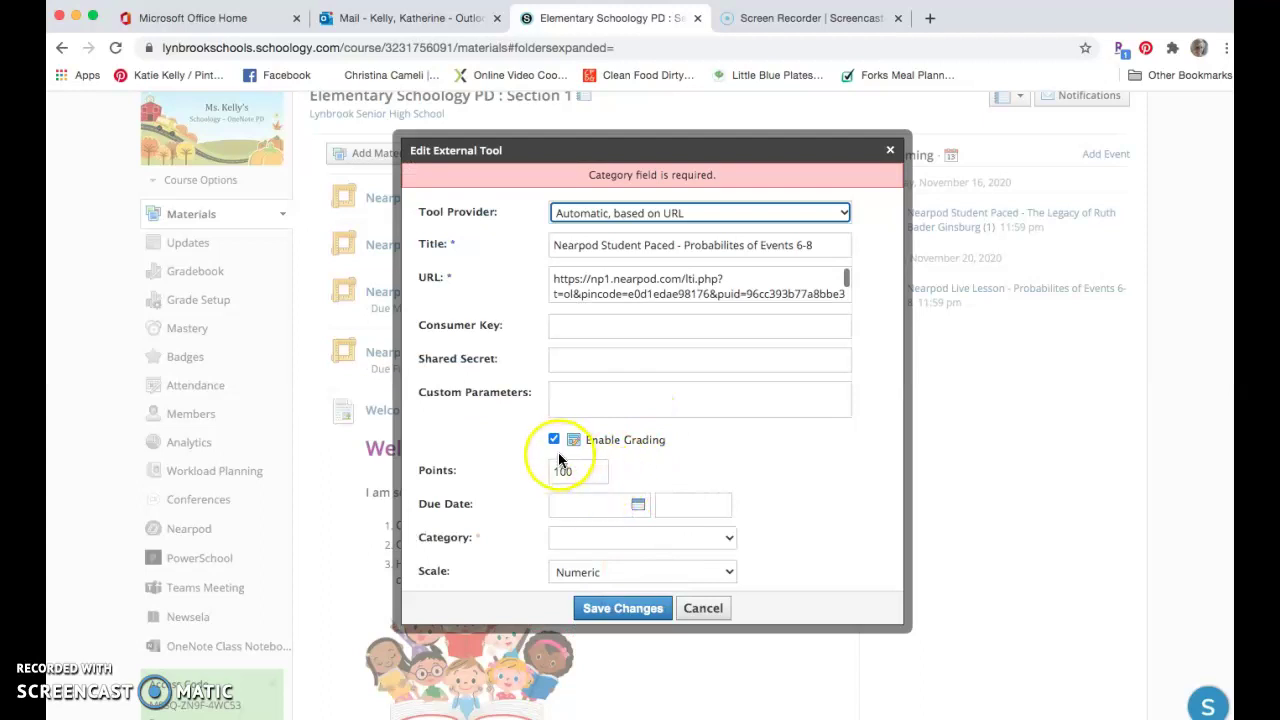
click(554, 439)
click(640, 563)
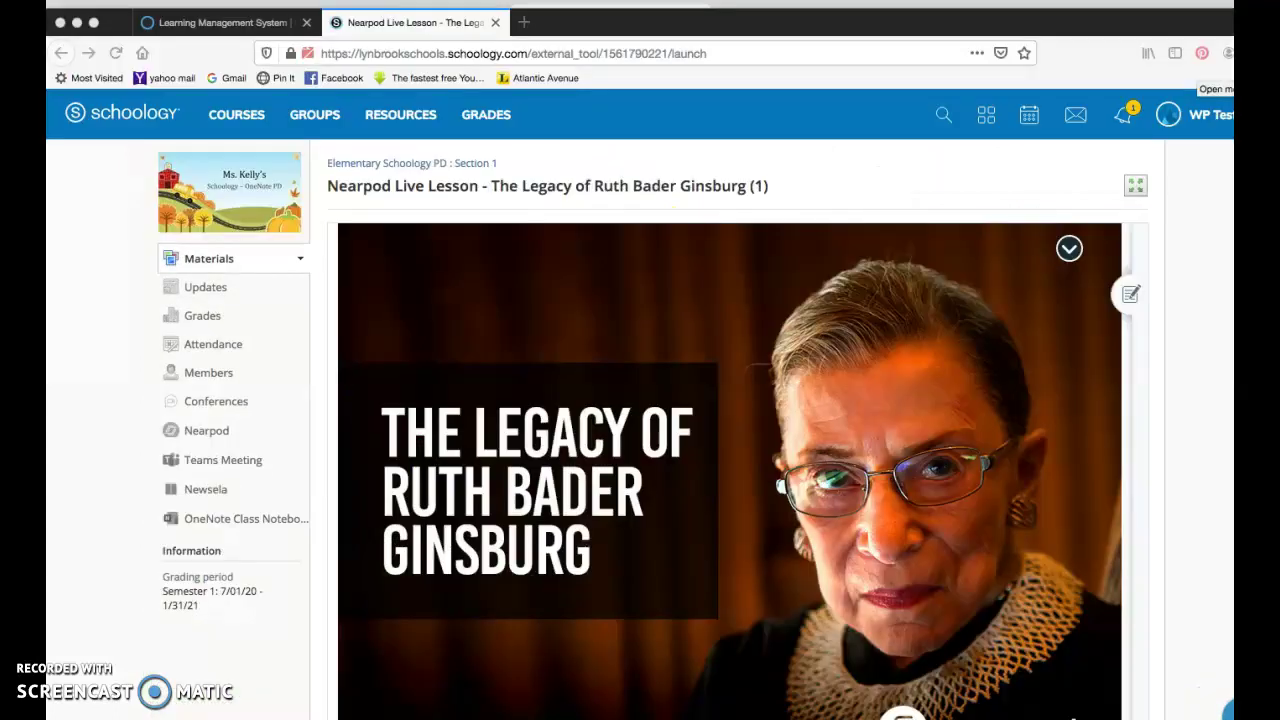
- In the student account, return to Section 1 materials and open the Nearpod Student Paced item
click(1228, 53)
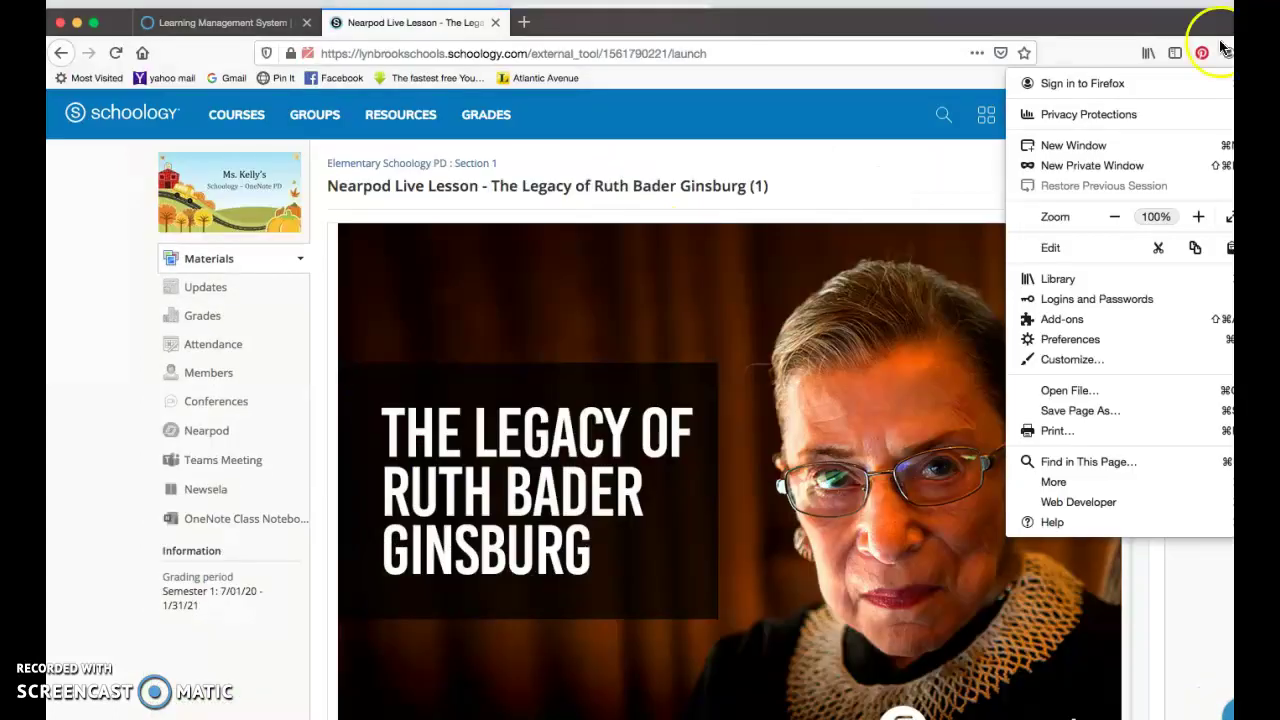
click(356, 166)
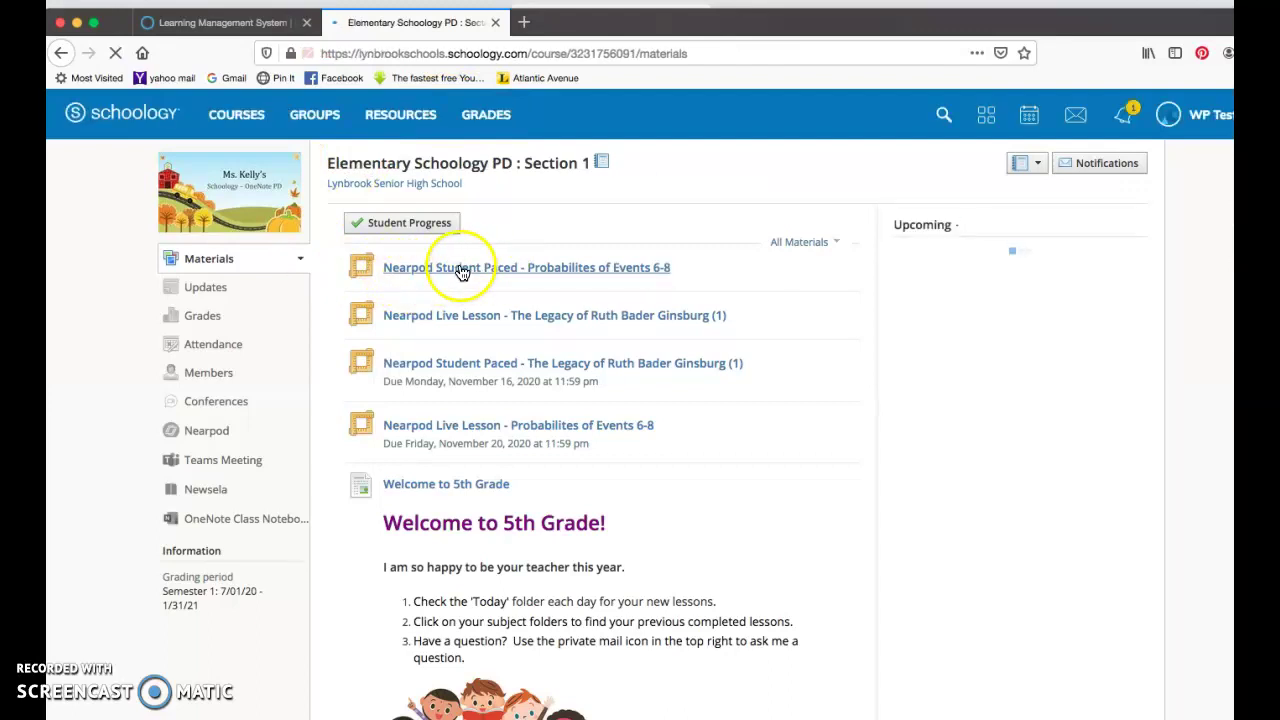
click(478, 270)
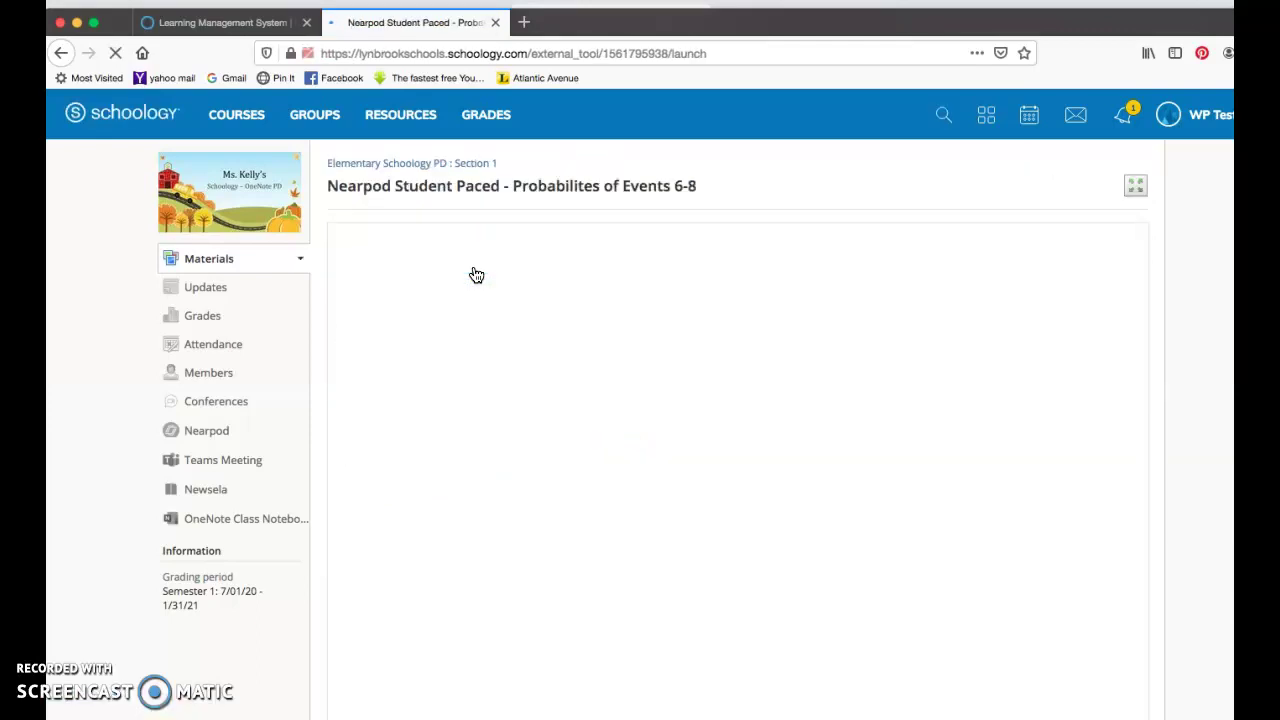
- Join the Probabilites of Events 6-8 lesson without a code and advance past the title slide
click(877, 516)
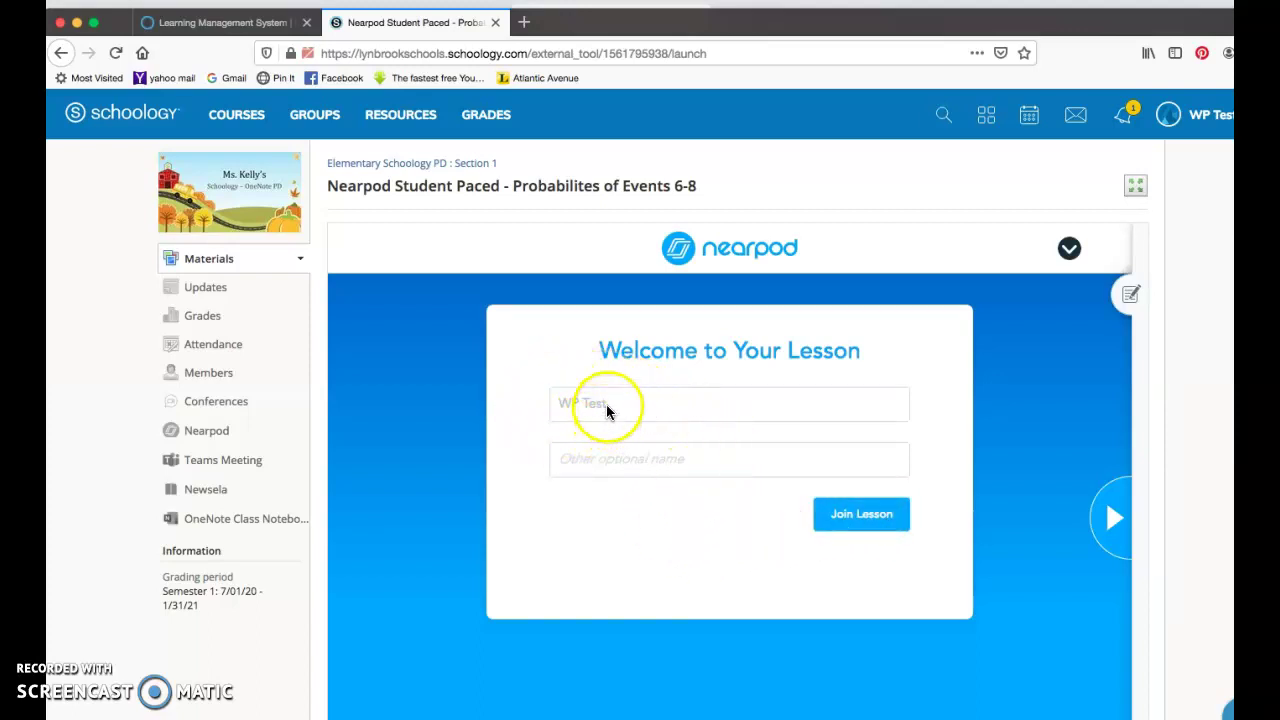
click(851, 514)
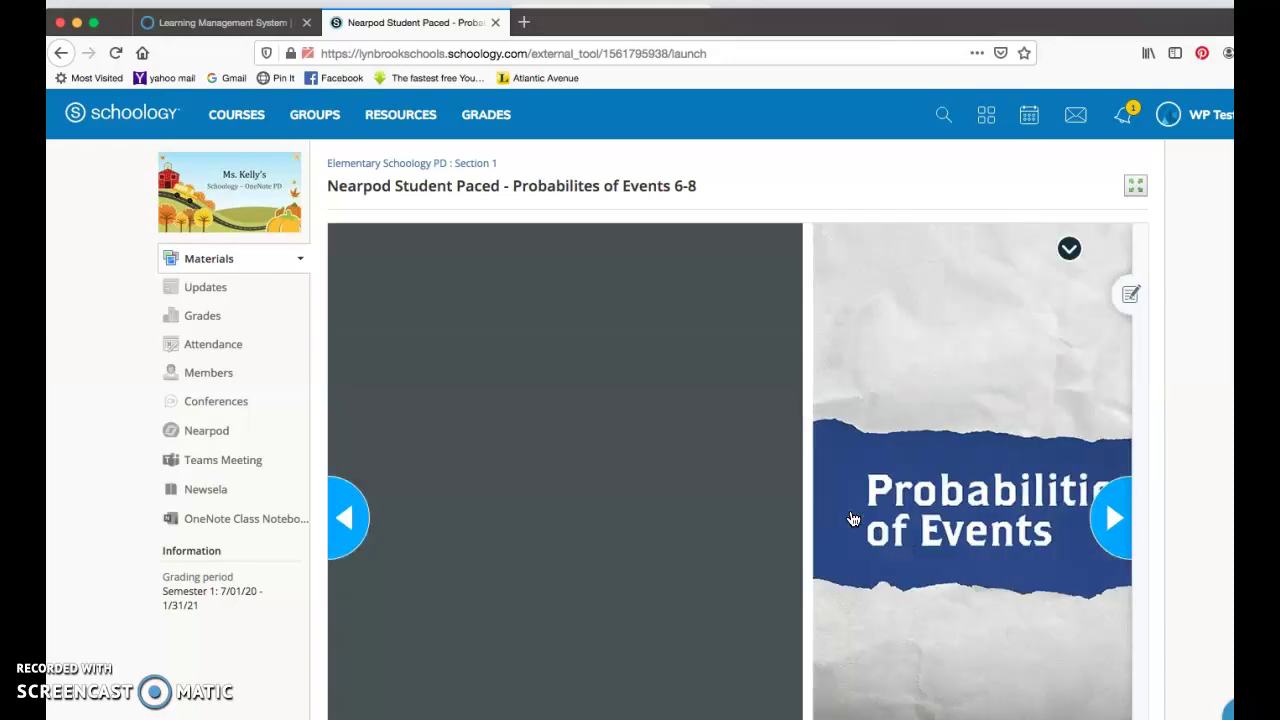
click(1115, 516)
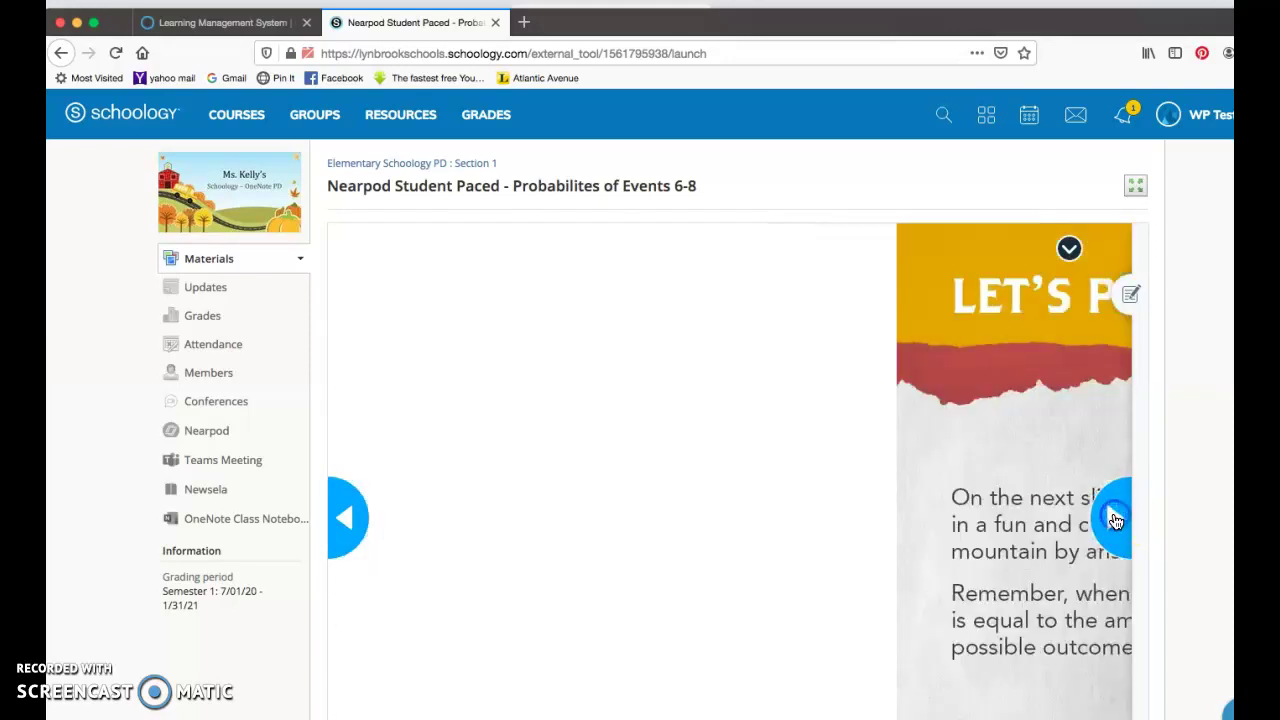